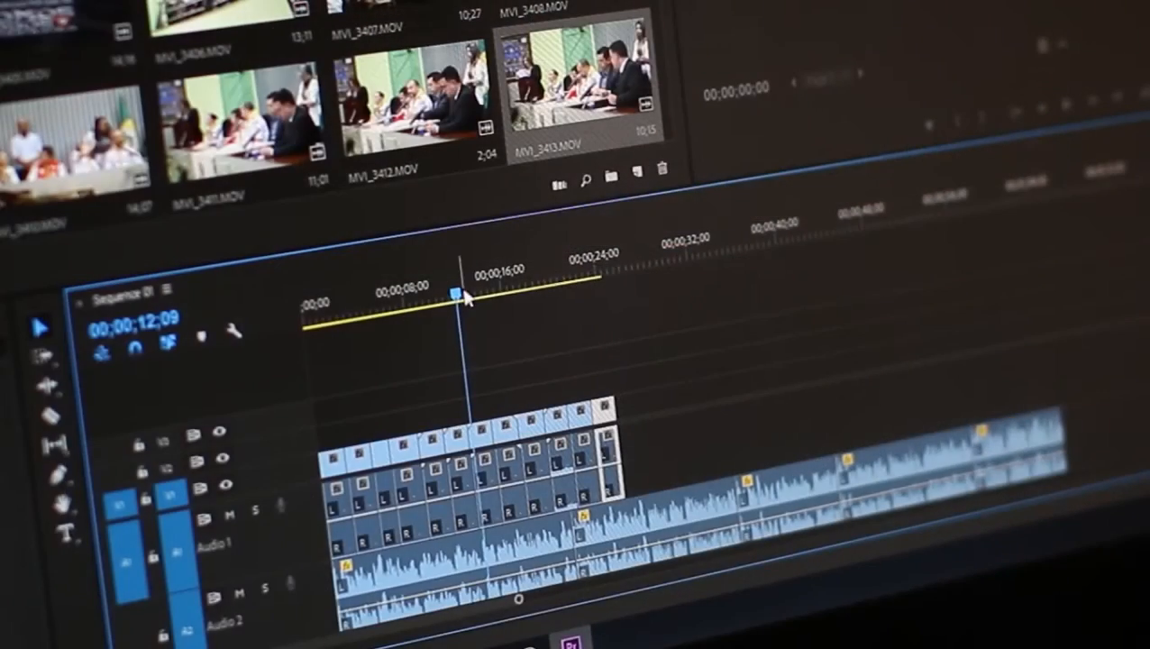
pyautogui.moveTo(458, 298); pyautogui.dragTo(571, 316)
pyautogui.press('space')
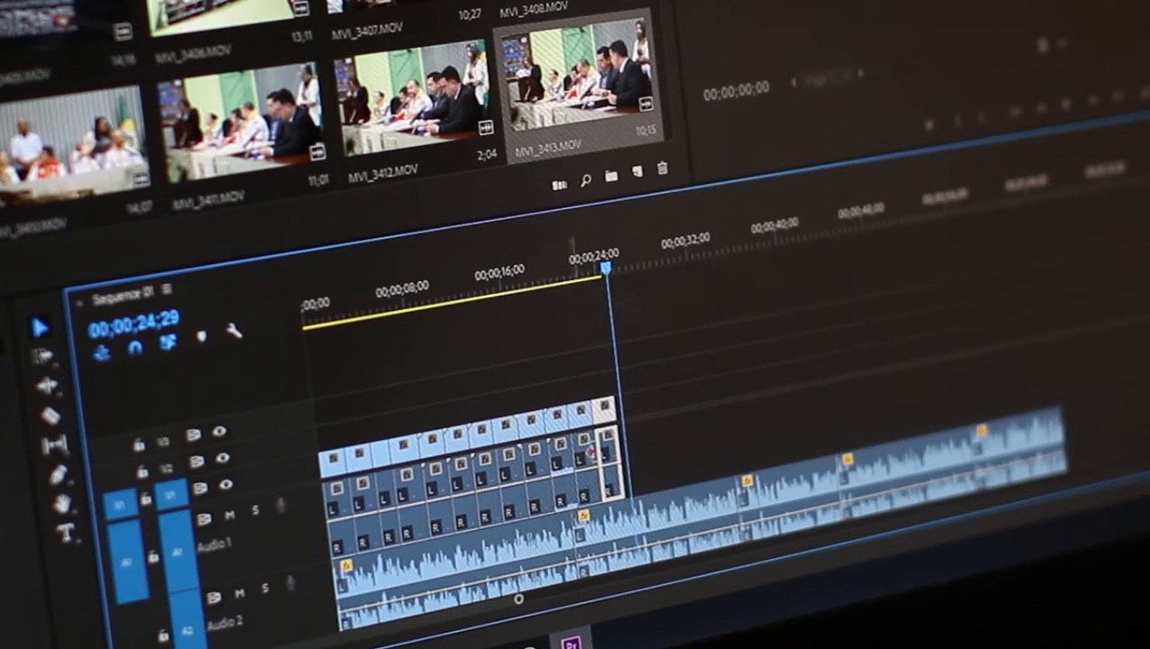
pyautogui.moveTo(606, 444)
pyautogui.mouseDown()
pyautogui.moveTo(633, 444)
pyautogui.moveTo(621, 441)
pyautogui.mouseUp()
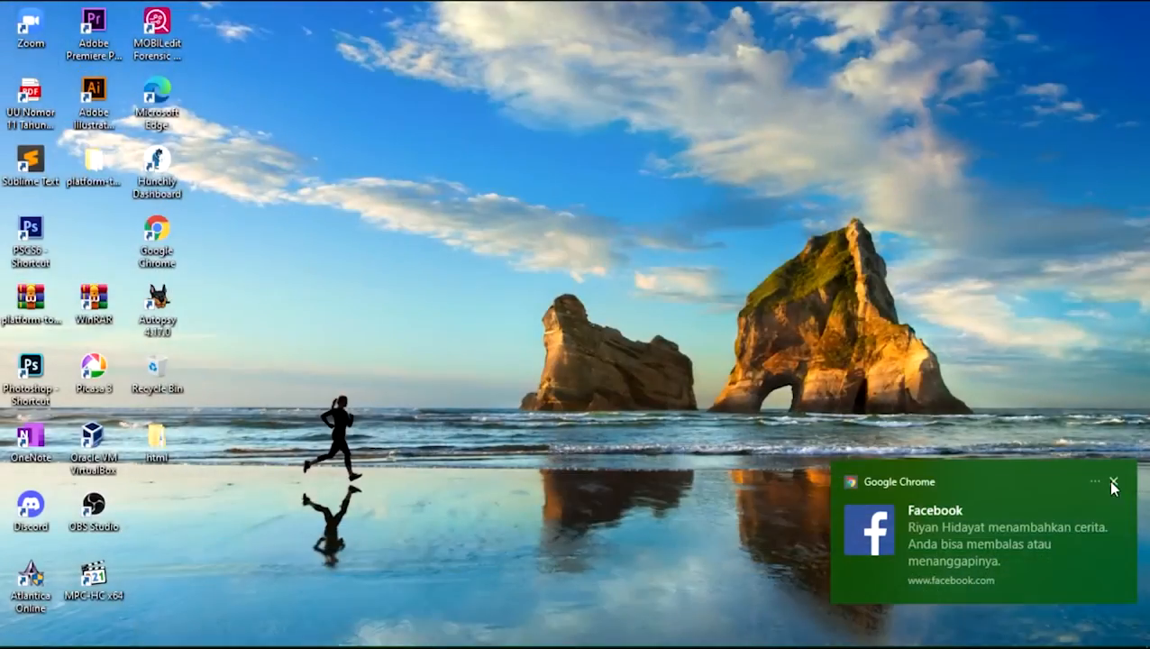
pyautogui.rightClick(521, 254)
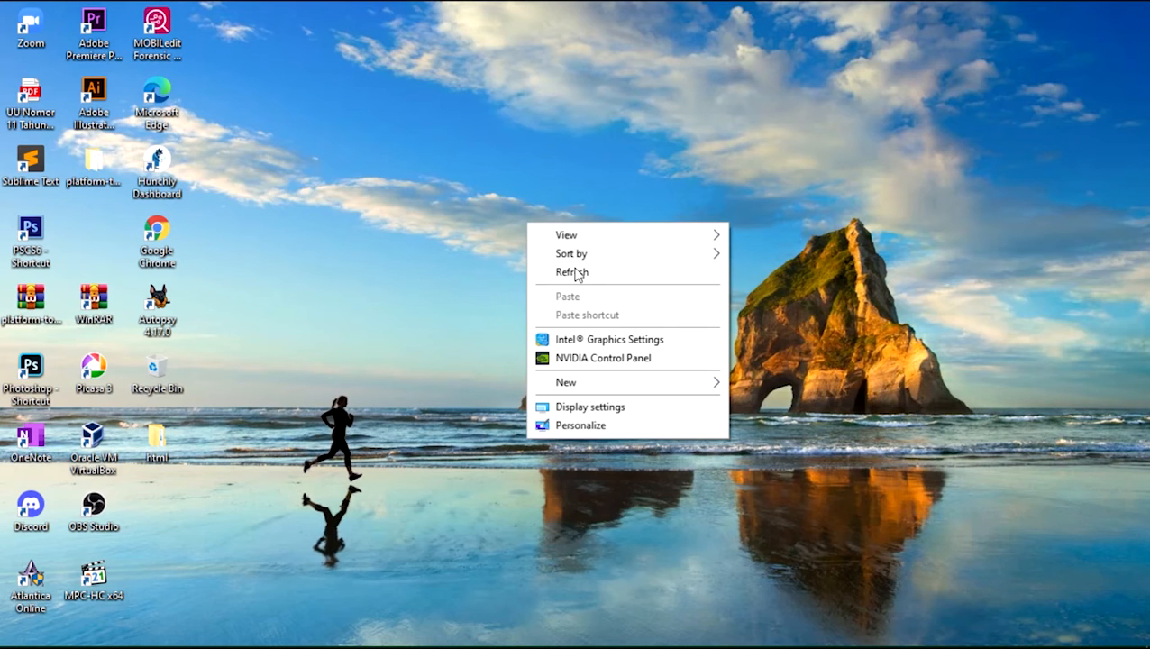
pyautogui.click(565, 270)
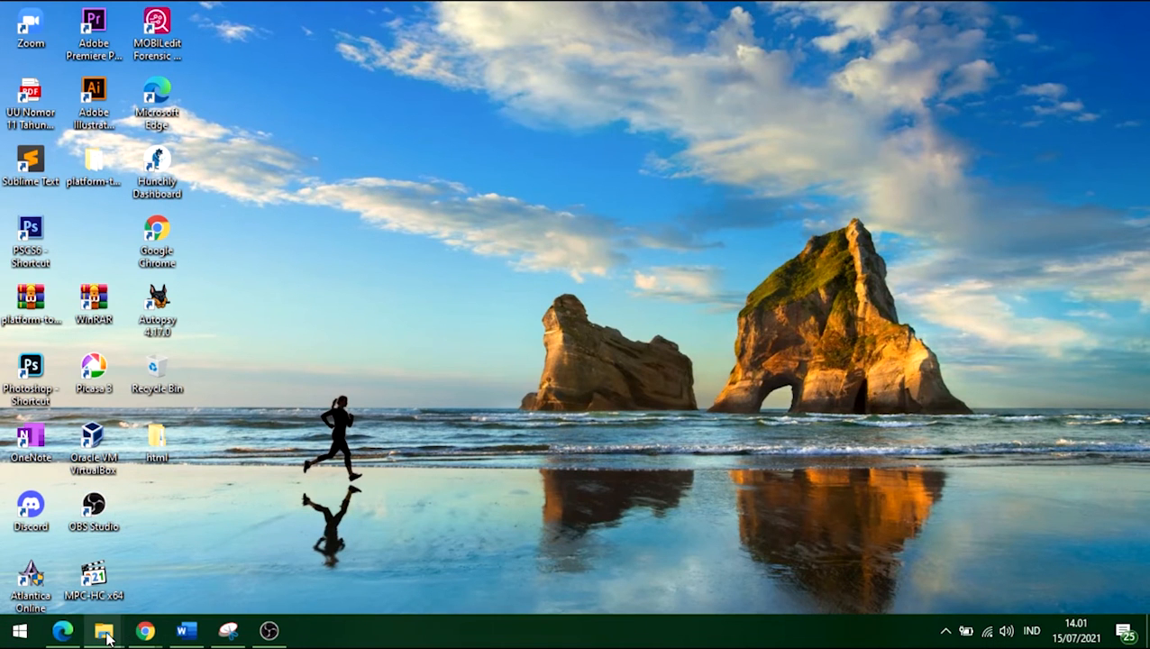
pyautogui.moveTo(103, 631)
pyautogui.click(225, 579)
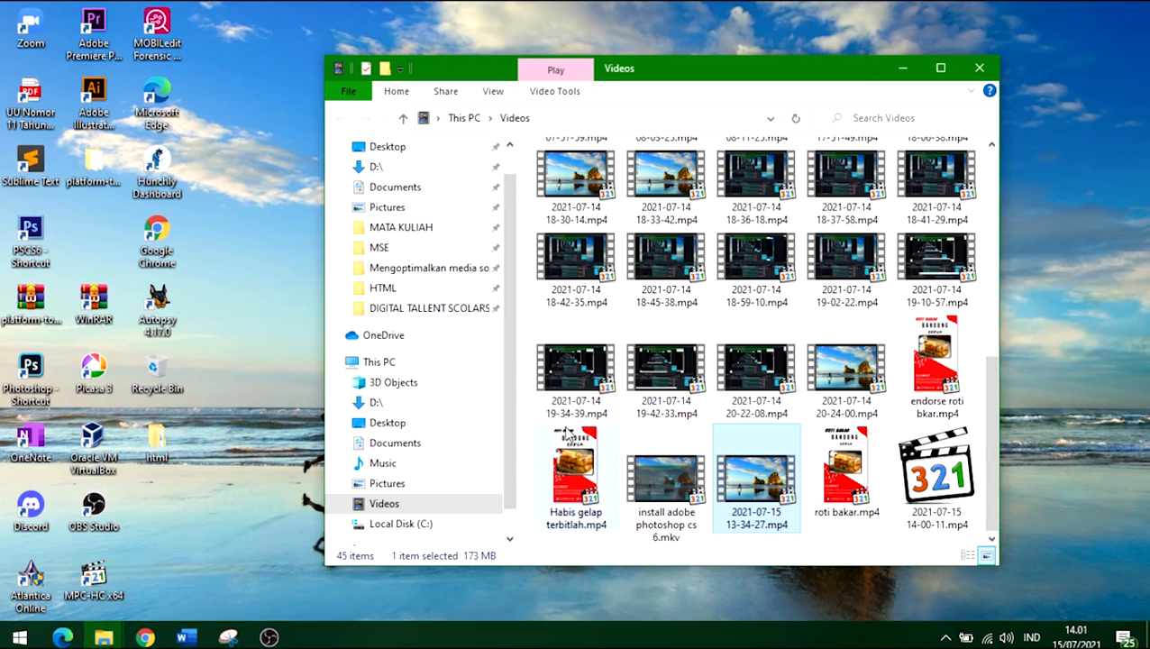
pyautogui.scroll(5, 727, 288)
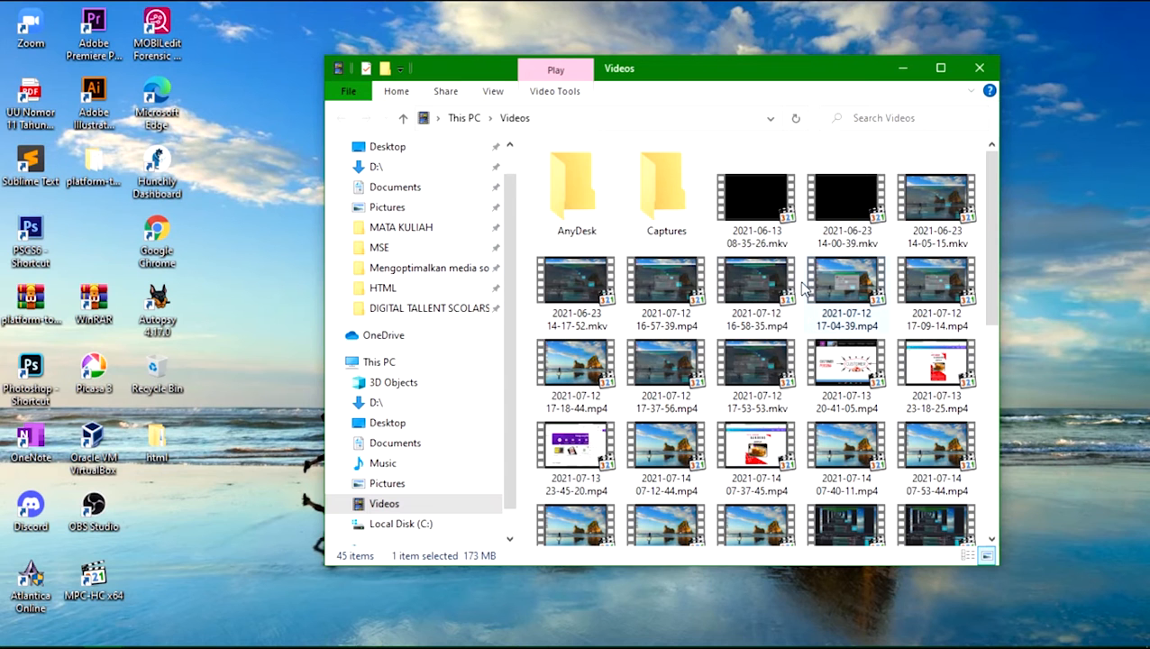
pyautogui.doubleClick(937, 285)
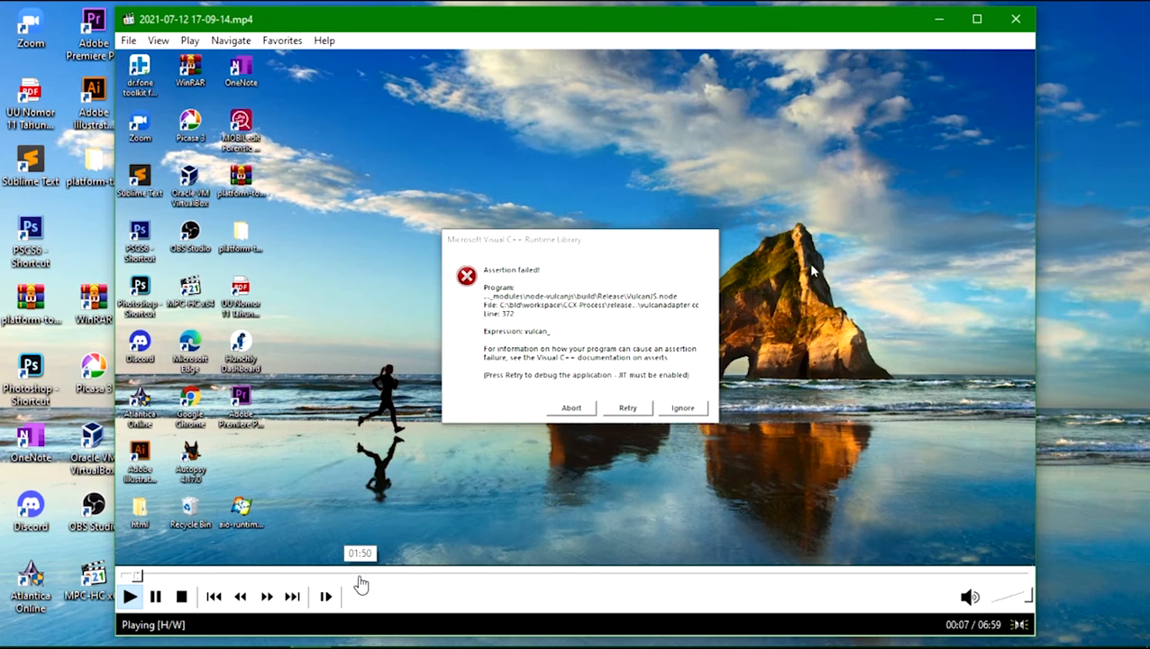
pyautogui.click(360, 584)
pyautogui.click(1015, 20)
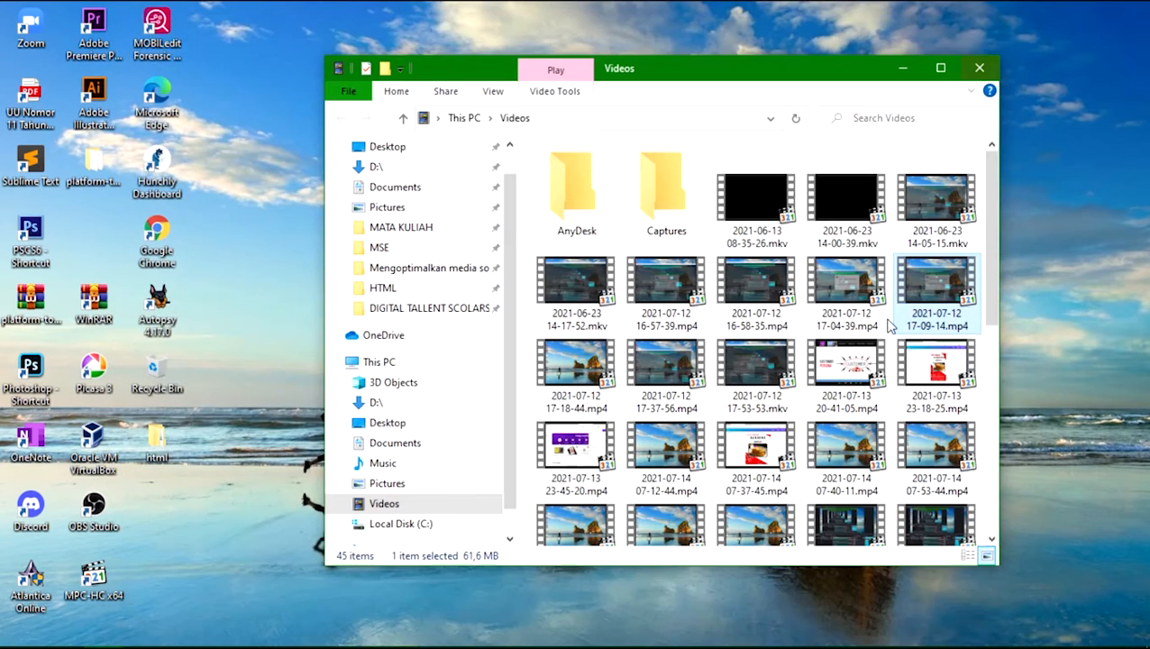
pyautogui.doubleClick(846, 365)
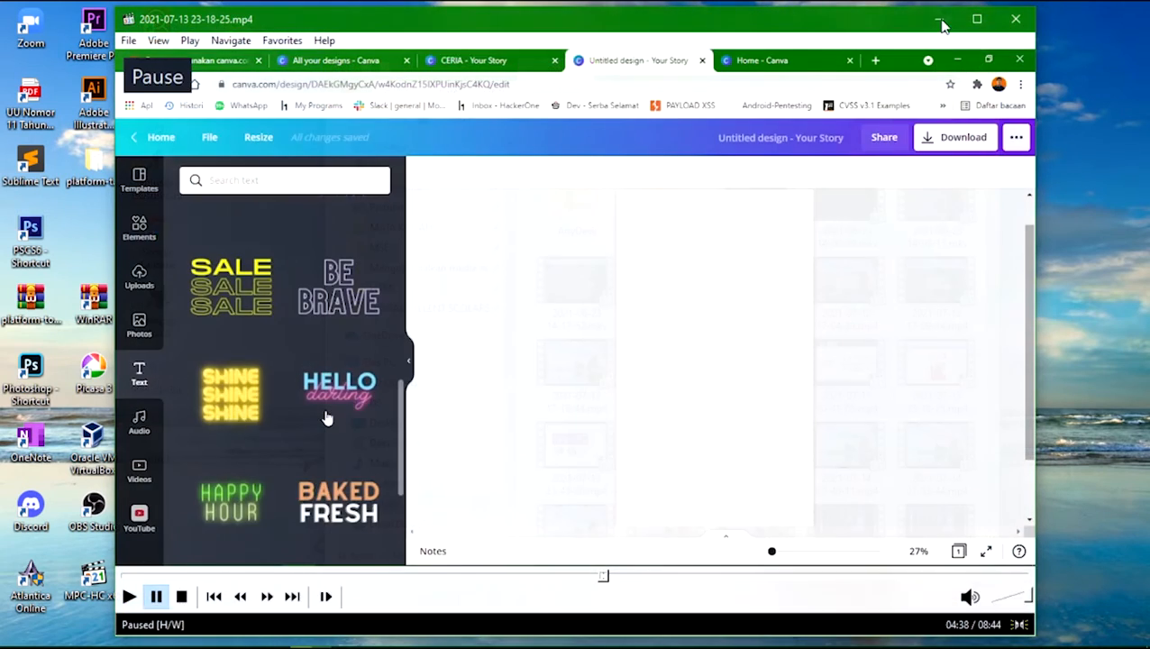
pyautogui.click(938, 19)
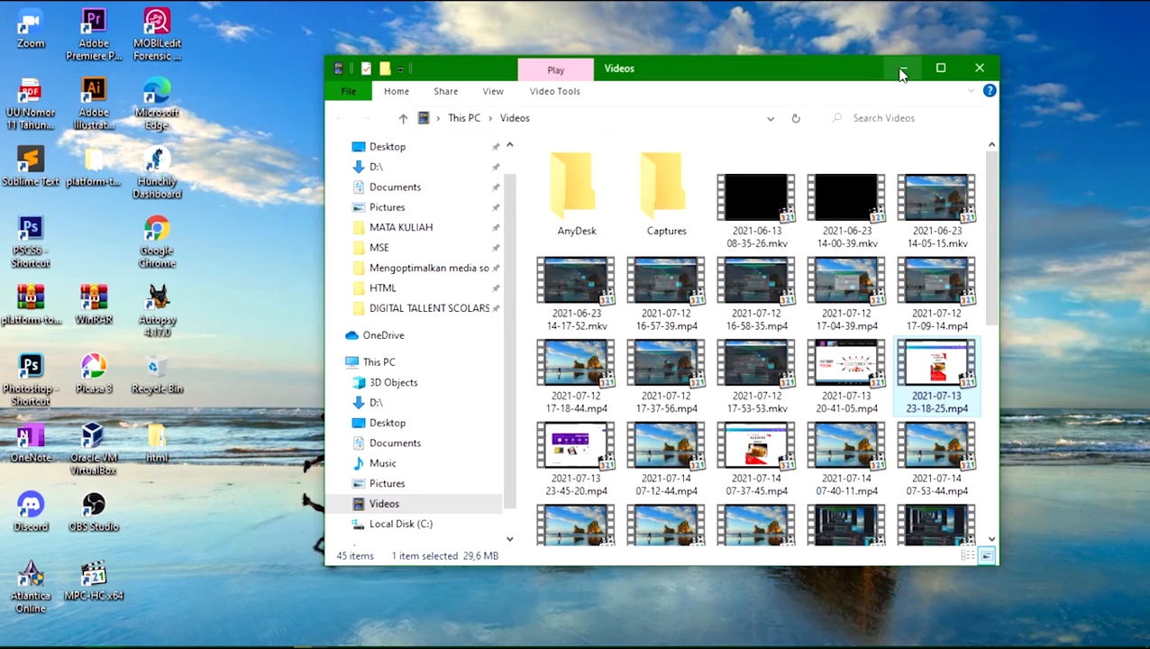
pyautogui.click(311, 631)
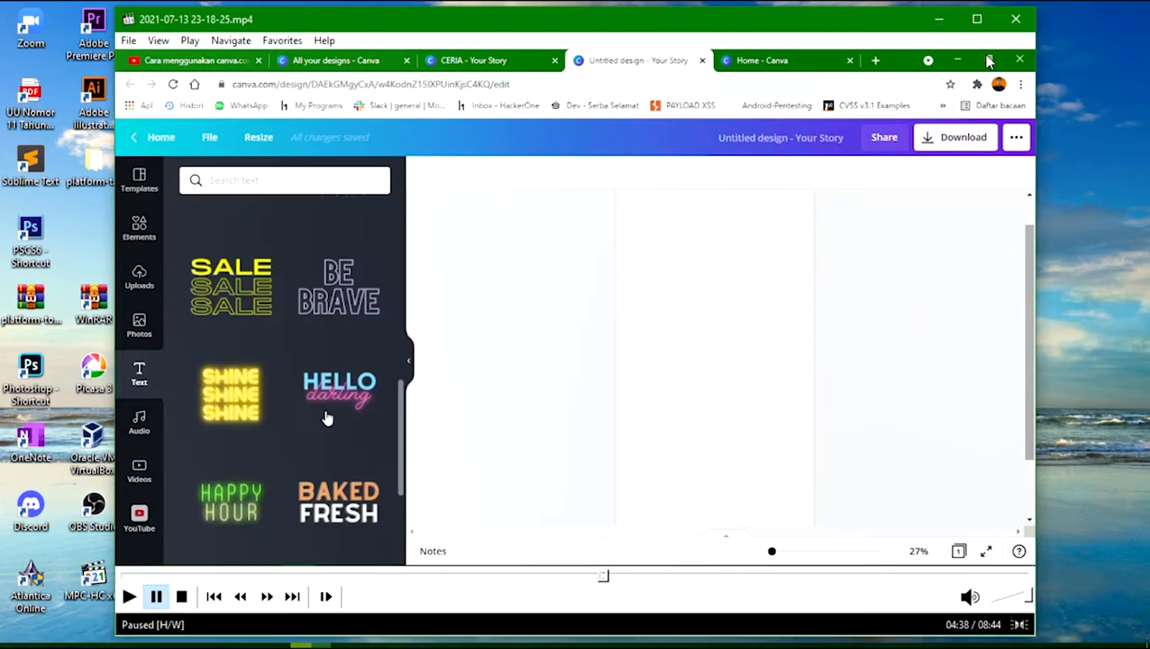
pyautogui.click(1016, 19)
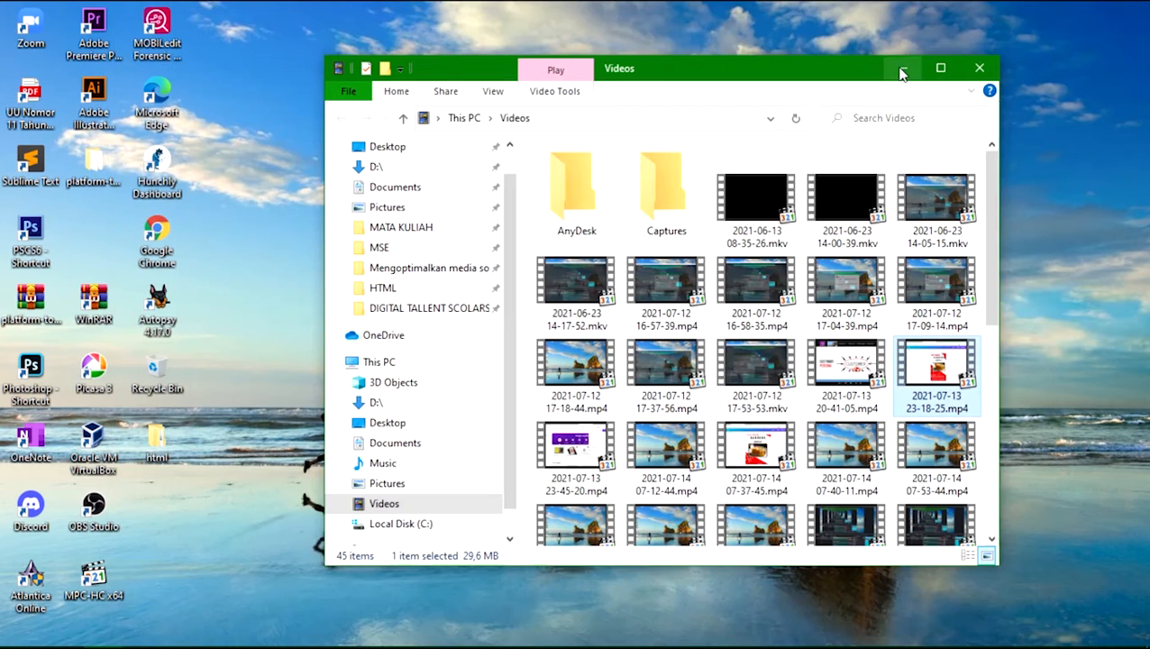
pyautogui.press('super+d')
pyautogui.rightClick(682, 117)
pyautogui.click(730, 168)
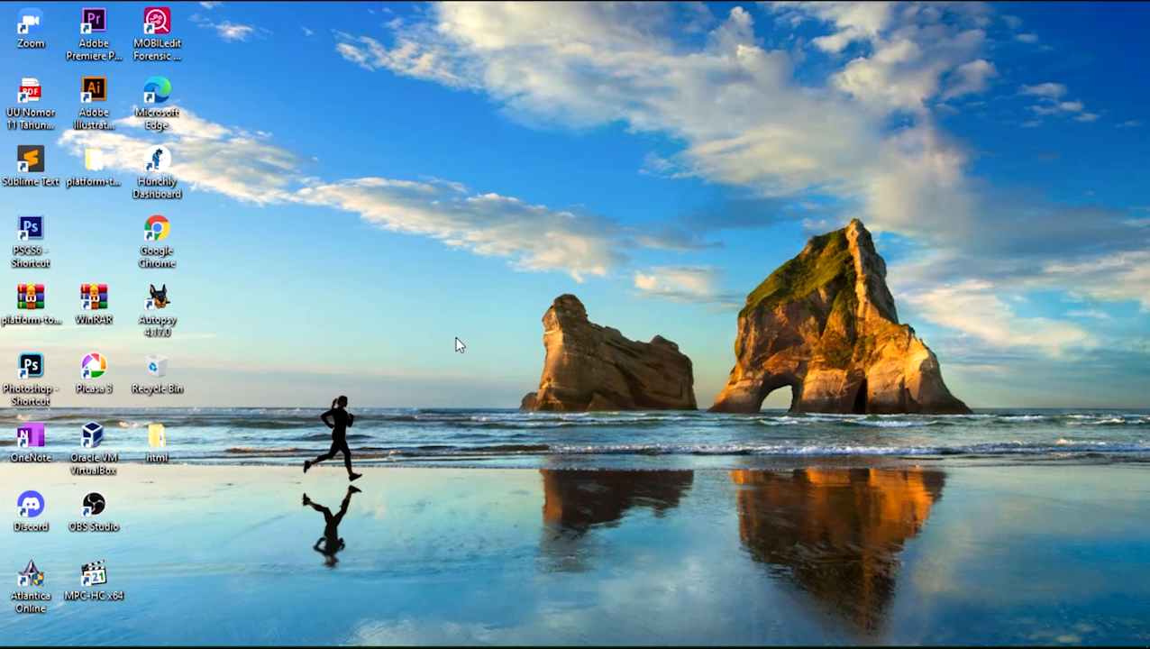
pyautogui.rightClick(415, 197)
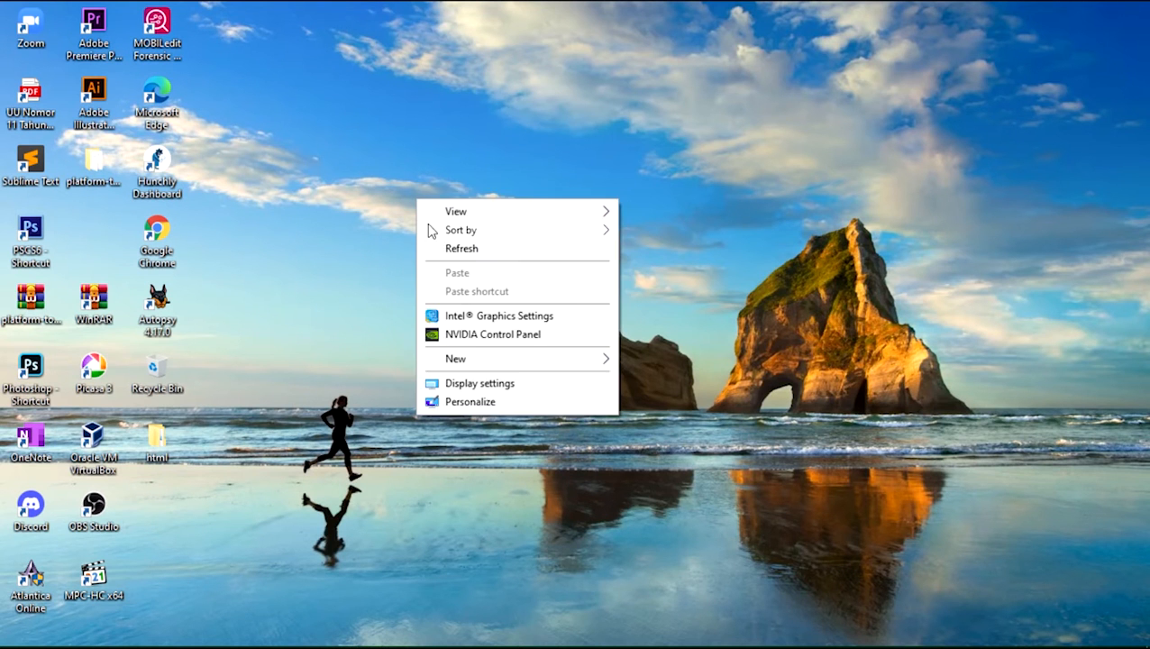
pyautogui.click(450, 246)
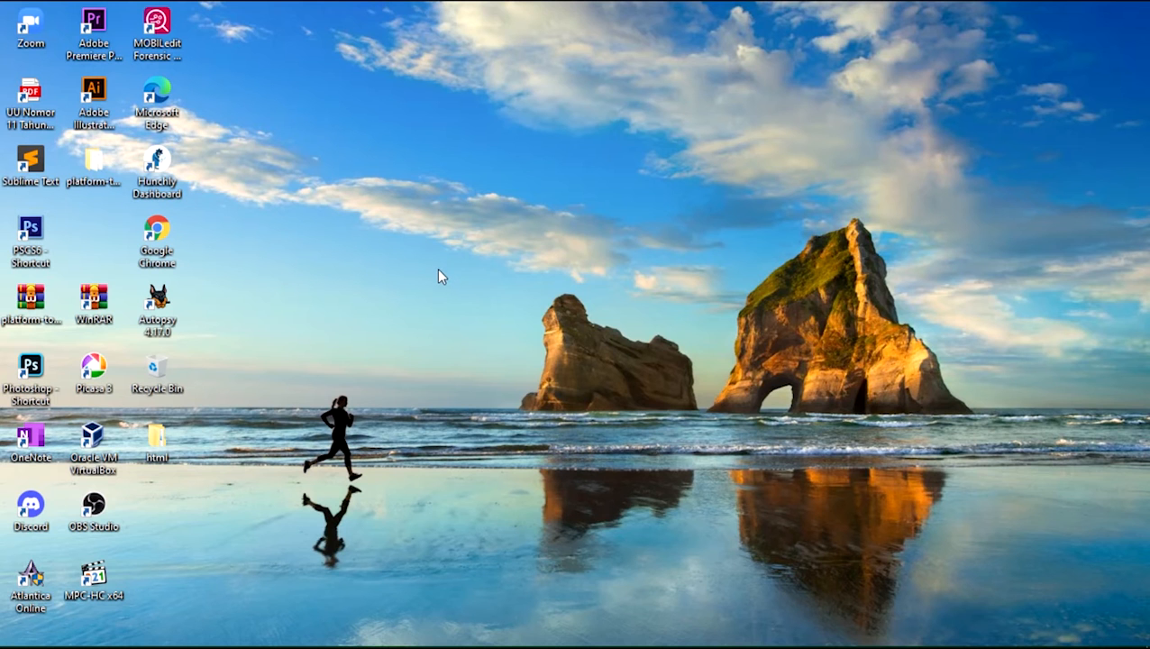
pyautogui.rightClick(423, 184)
pyautogui.click(456, 236)
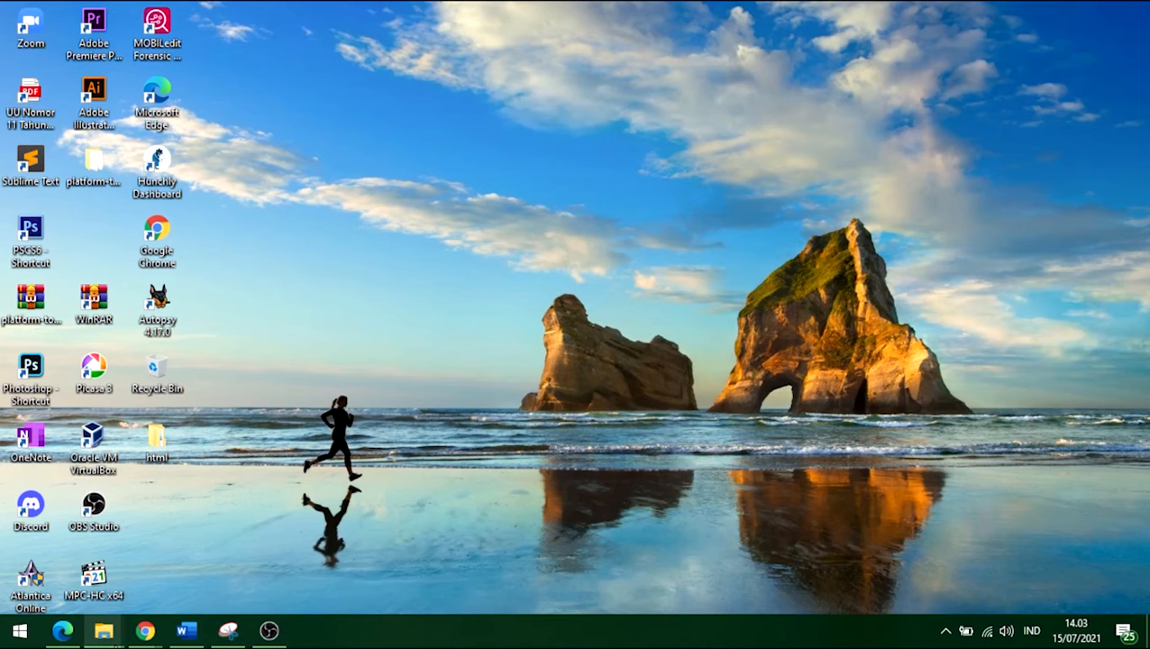
# Step: Switch to OBS Studio and inspect the Tangkapan Layar and Audio Input Capture sources of the Record layar scene
pyautogui.click(268, 636)
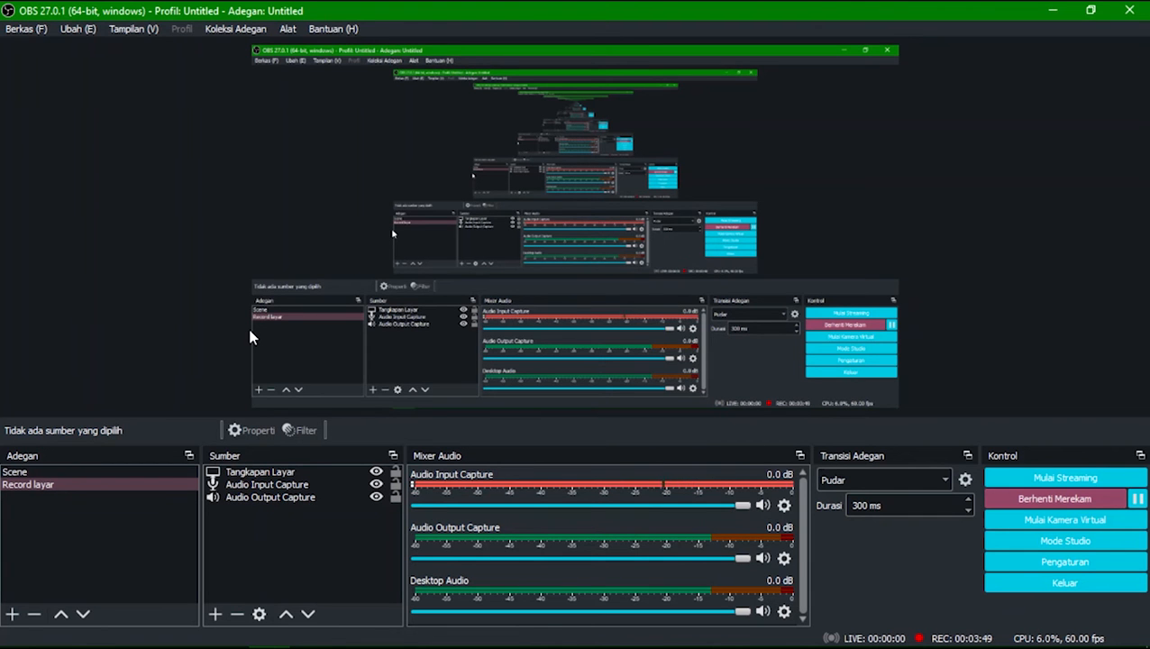
pyautogui.click(315, 473)
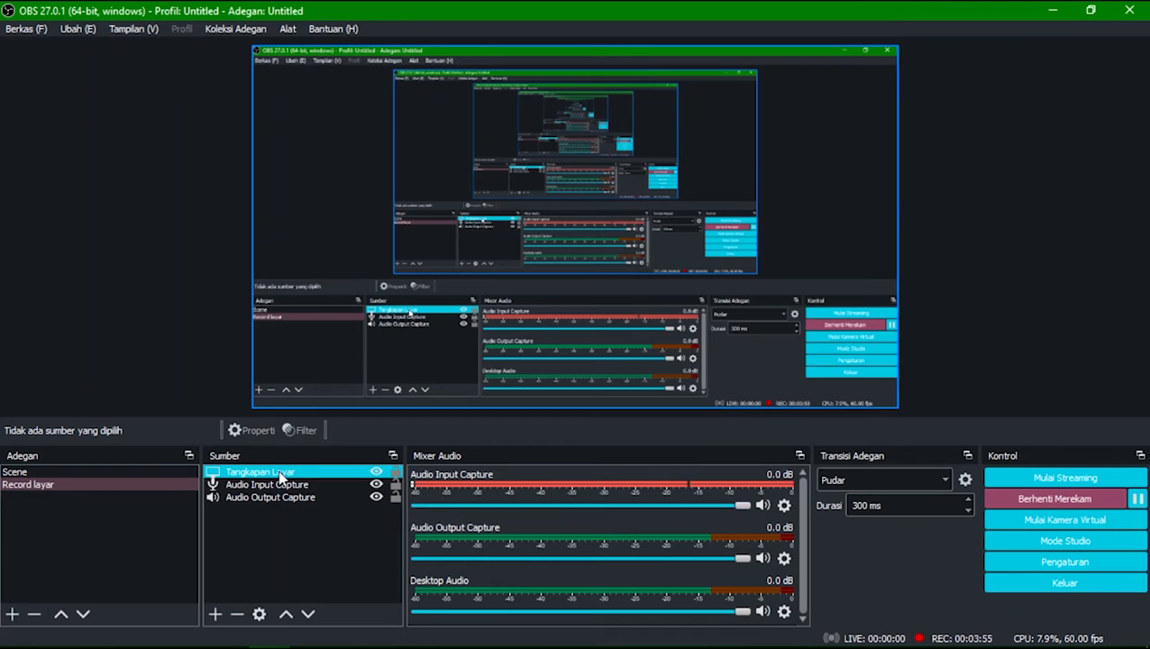
pyautogui.click(283, 487)
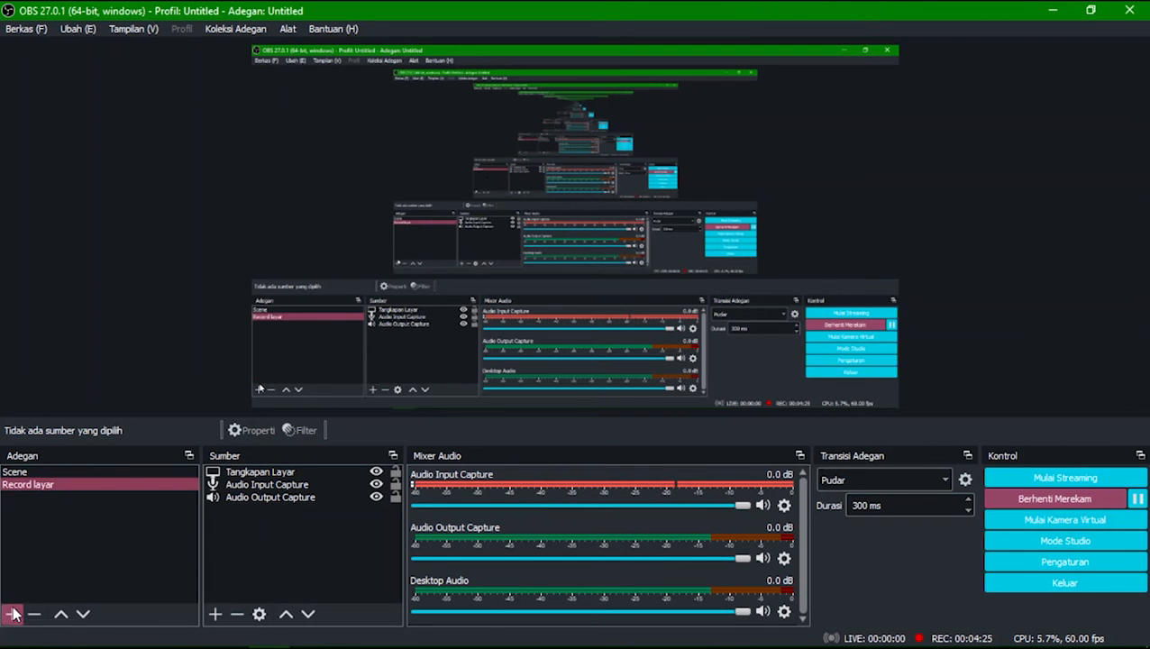
# Step: View the dialog for adding a scene and the choices for adding a source, dismissing both without adding anything
pyautogui.click(13, 614)
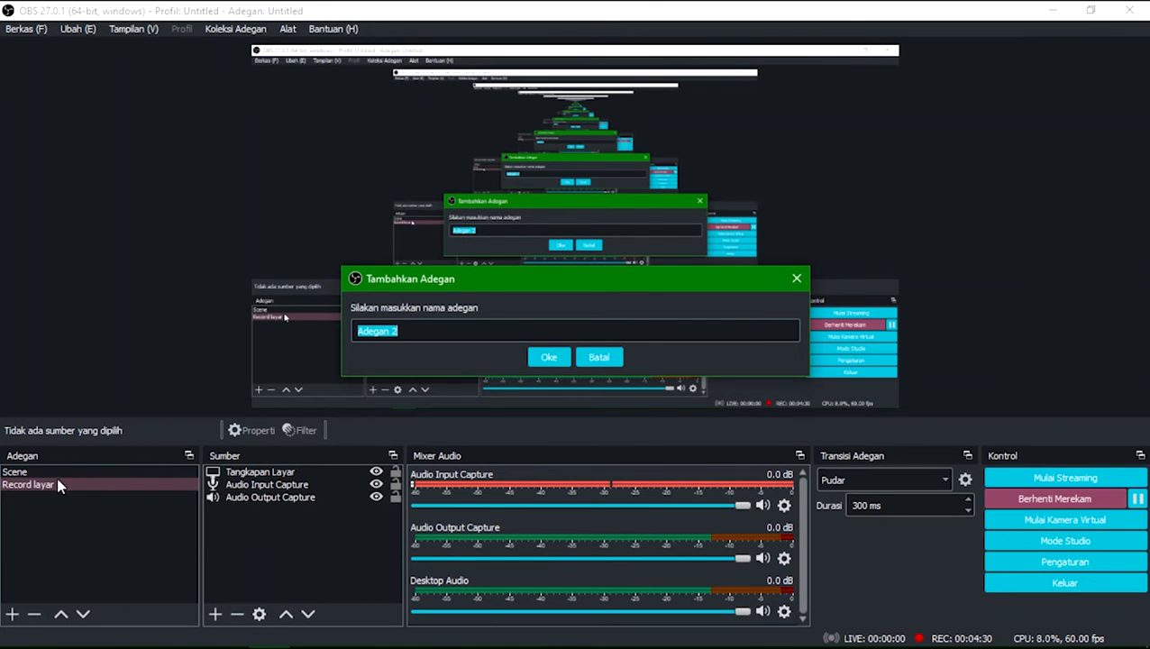
pyautogui.click(614, 358)
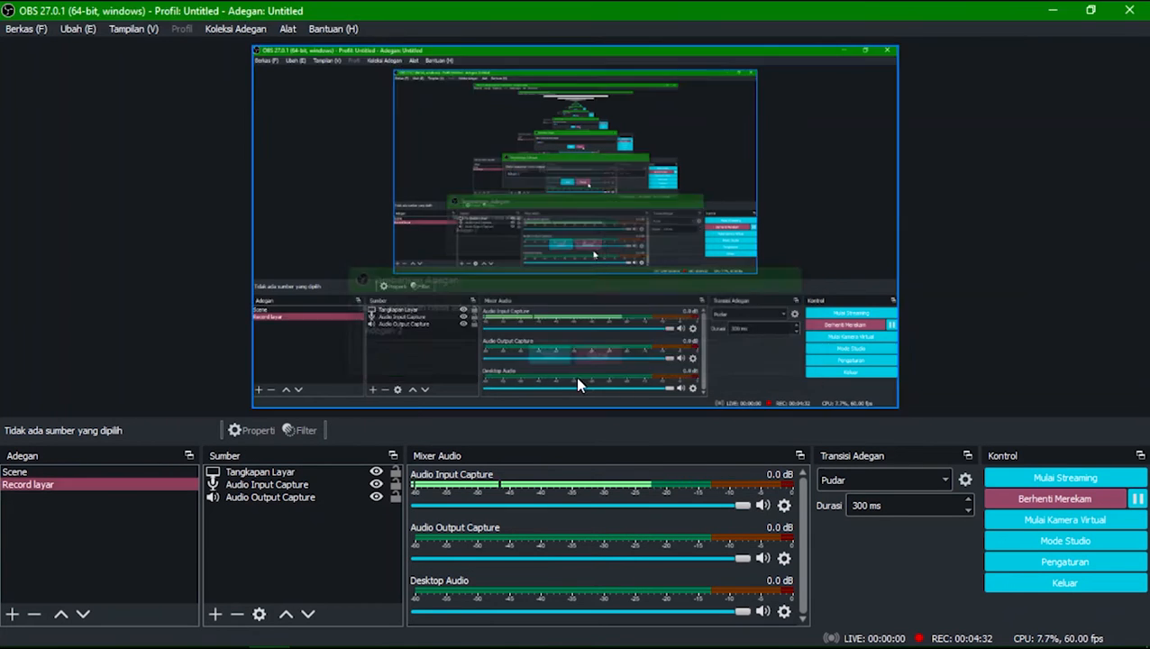
pyautogui.click(215, 613)
pyautogui.click(95, 508)
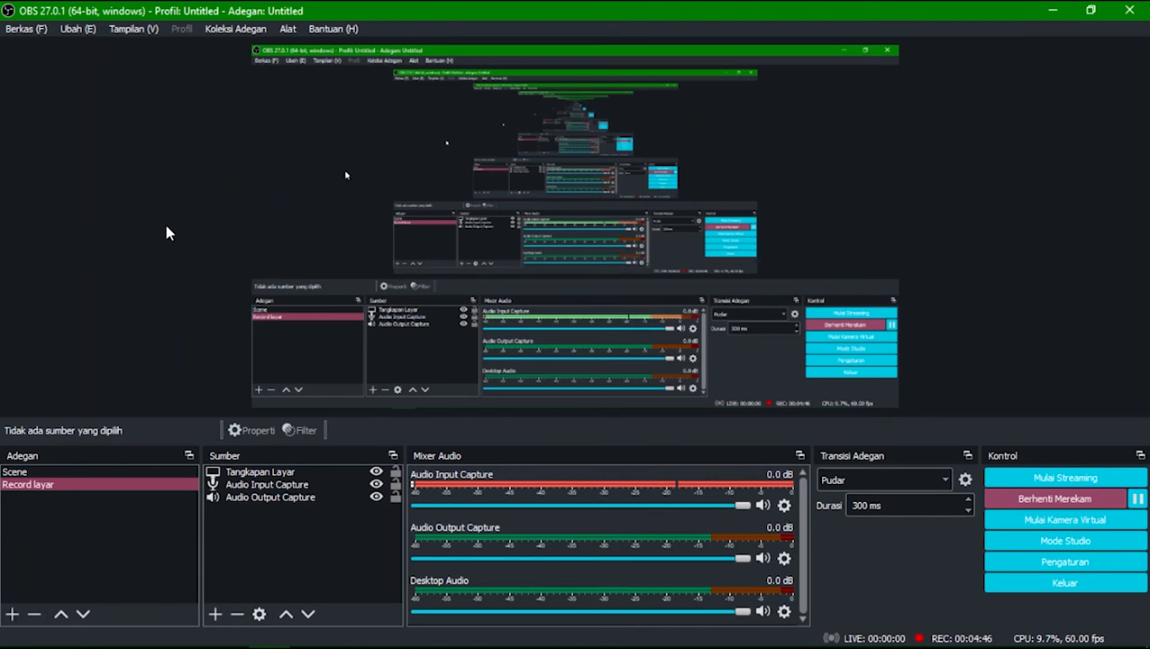
# Step: Open the OBS settings and review all options on the Umum page, from language and theme to Tampilan Multi
pyautogui.click(37, 36)
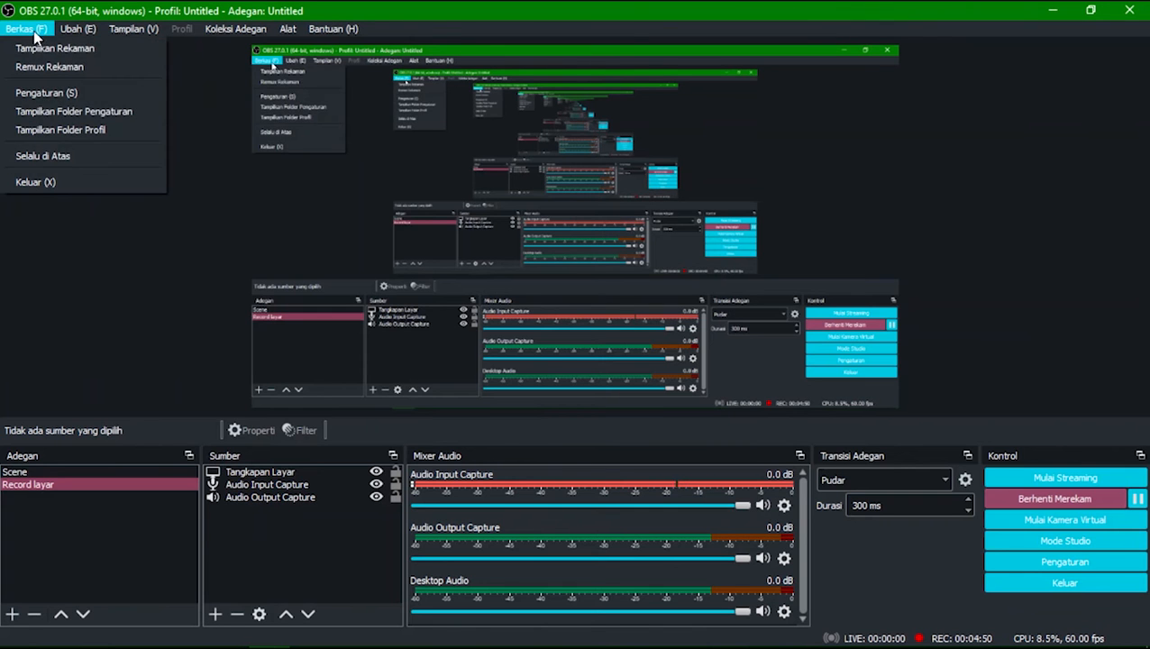
pyautogui.click(29, 27)
pyautogui.click(31, 30)
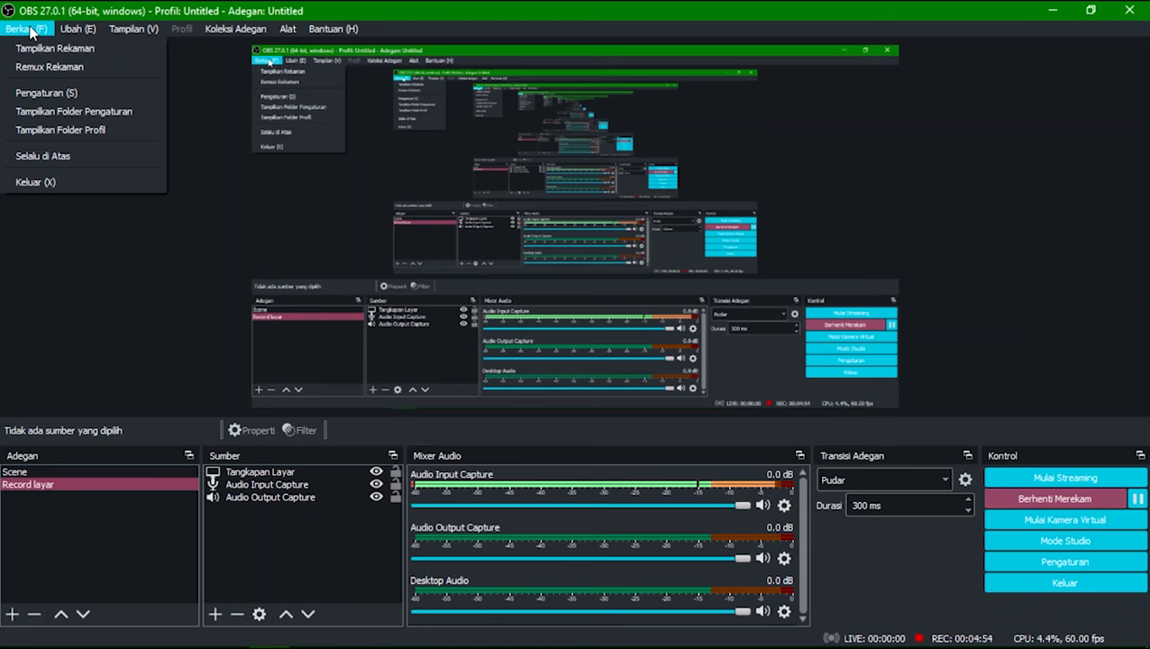
pyautogui.click(35, 97)
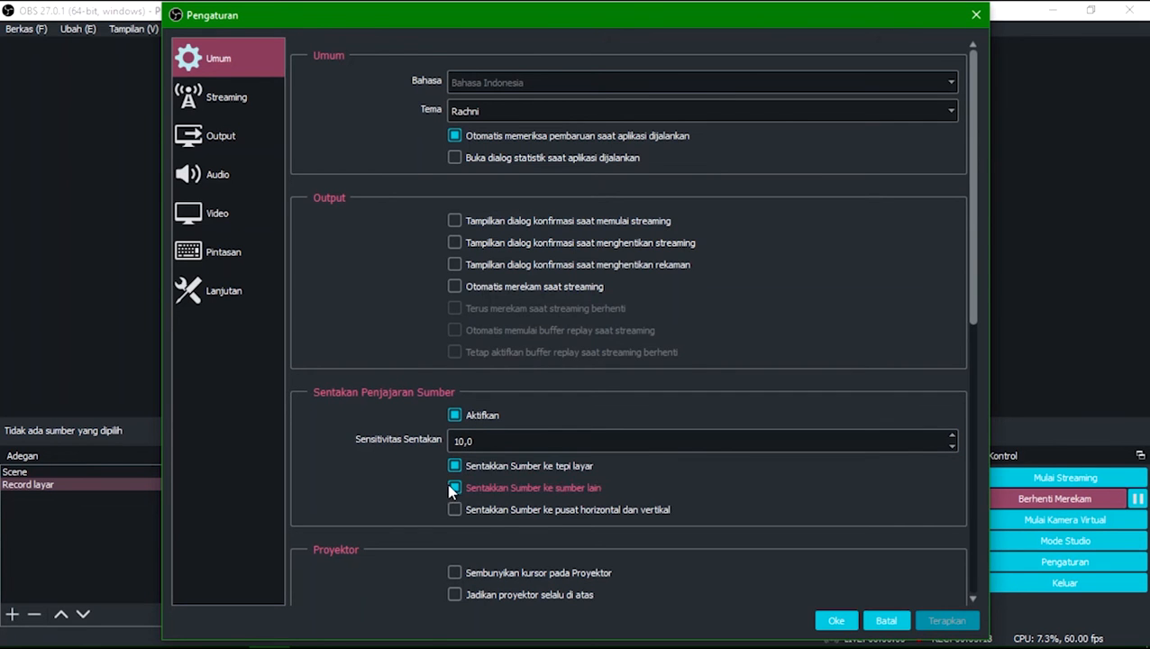
pyautogui.moveTo(973, 290); pyautogui.dragTo(955, 574)
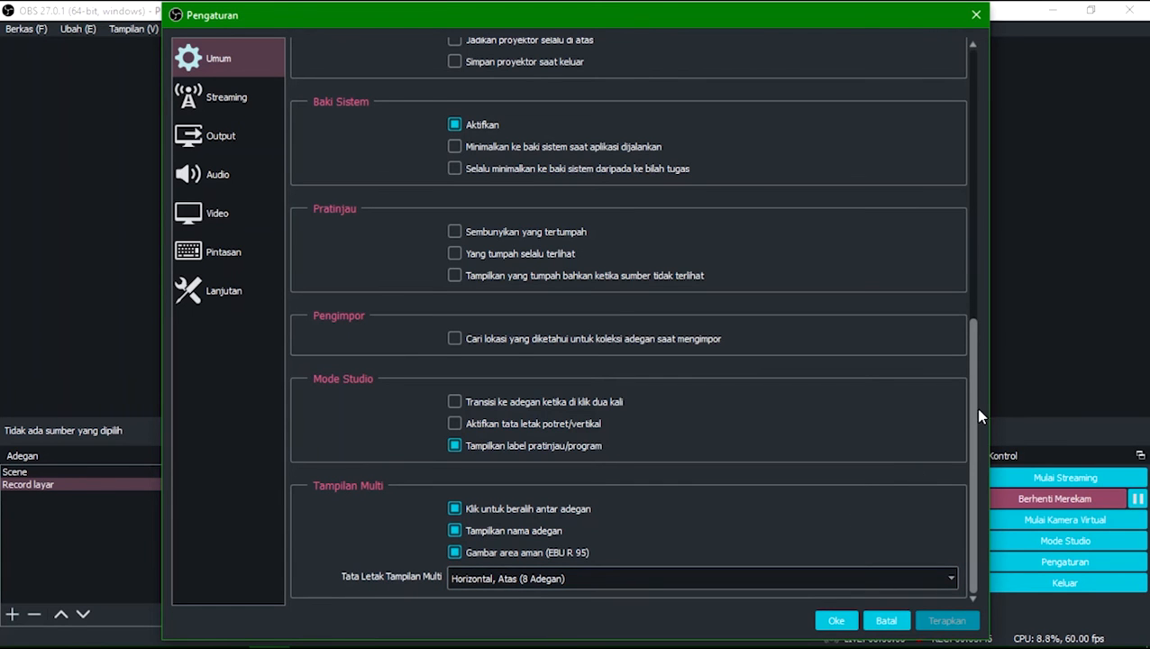
pyautogui.moveTo(973, 408); pyautogui.dragTo(971, 127)
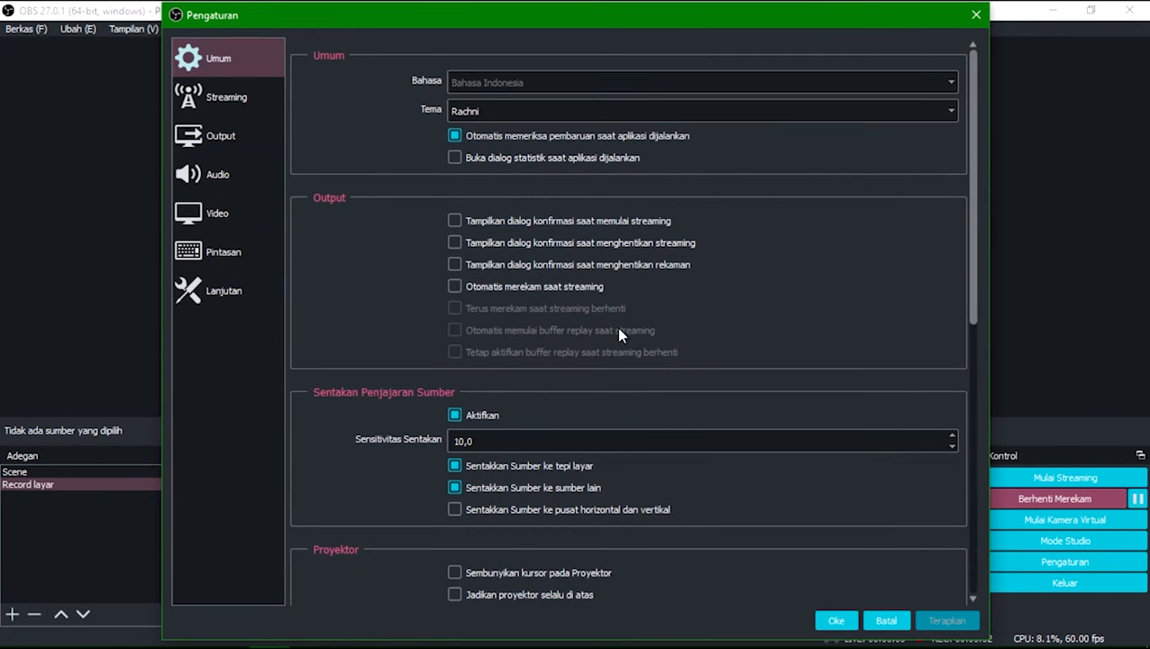
# Step: Look at the Streaming settings page, then review the streaming encoder options under Output
pyautogui.click(220, 97)
pyautogui.click(213, 128)
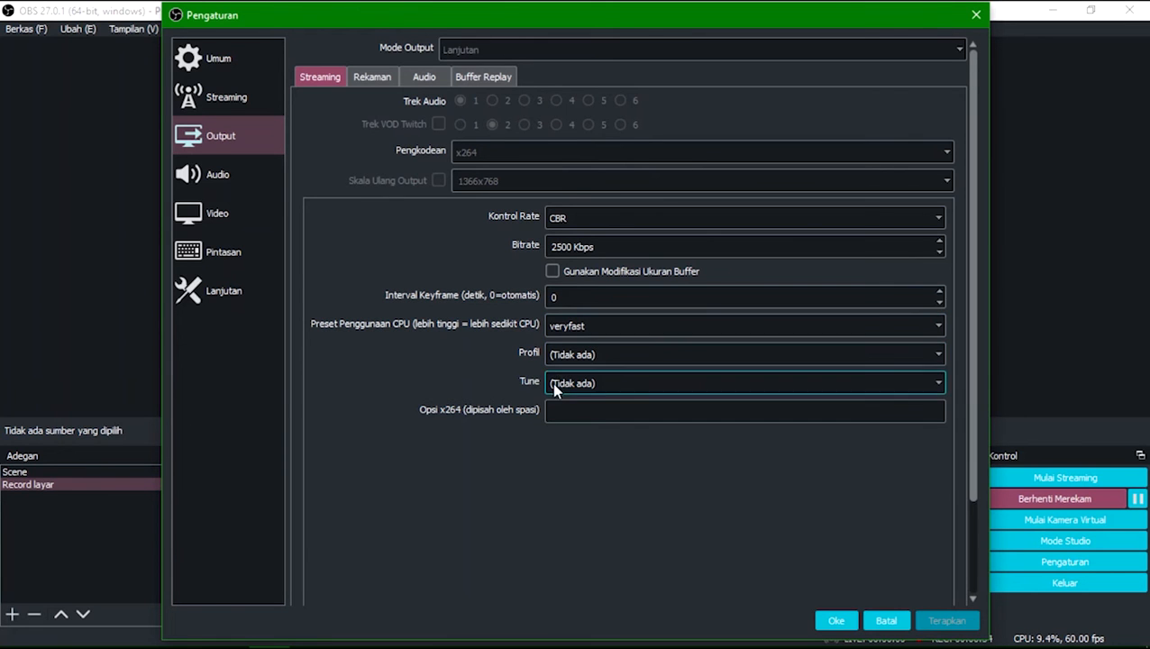
pyautogui.moveTo(974, 363); pyautogui.dragTo(958, 303)
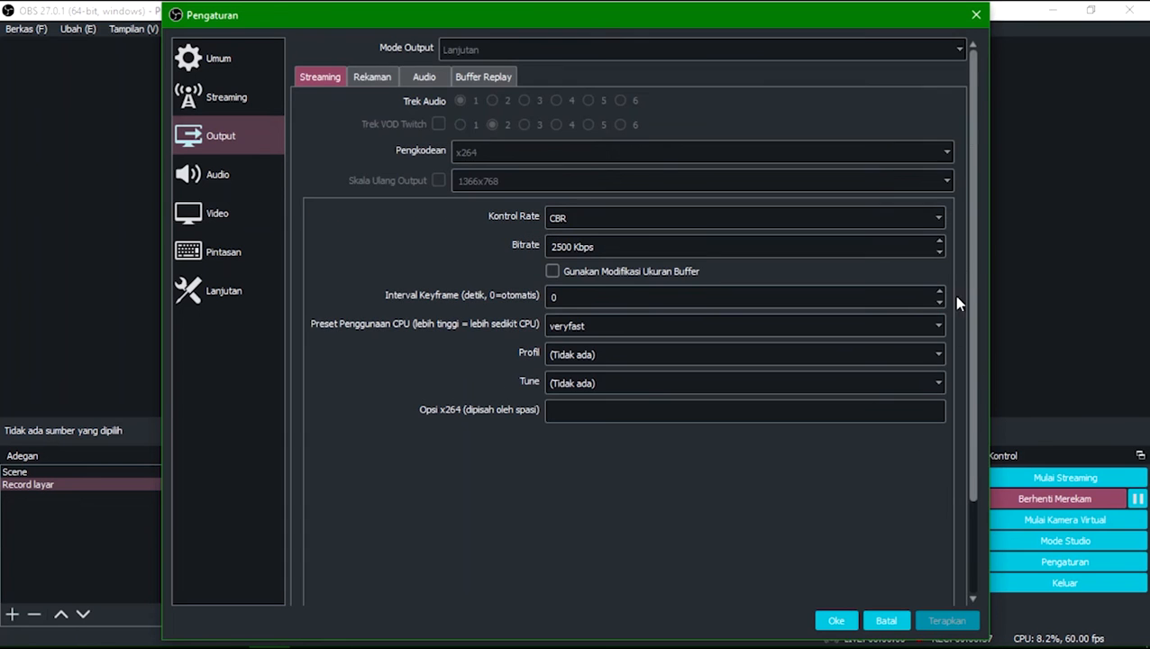
# Step: Review the Rekaman output settings, including recording path, format, encoder and rate control options
pyautogui.click(376, 79)
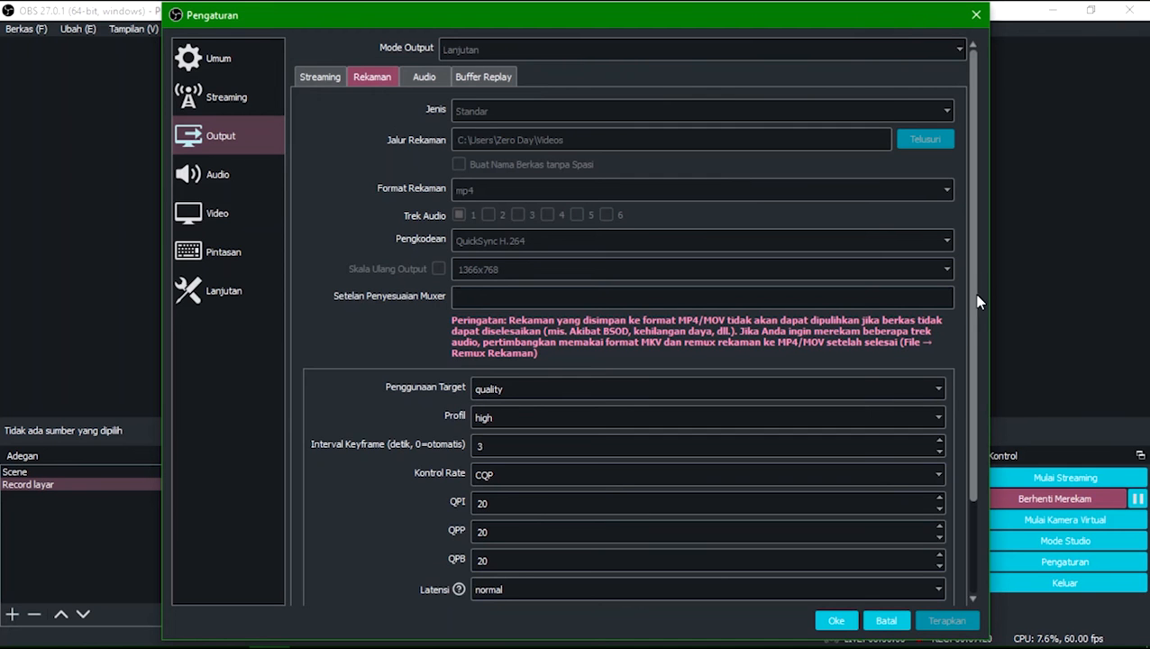
pyautogui.moveTo(975, 301); pyautogui.dragTo(977, 385)
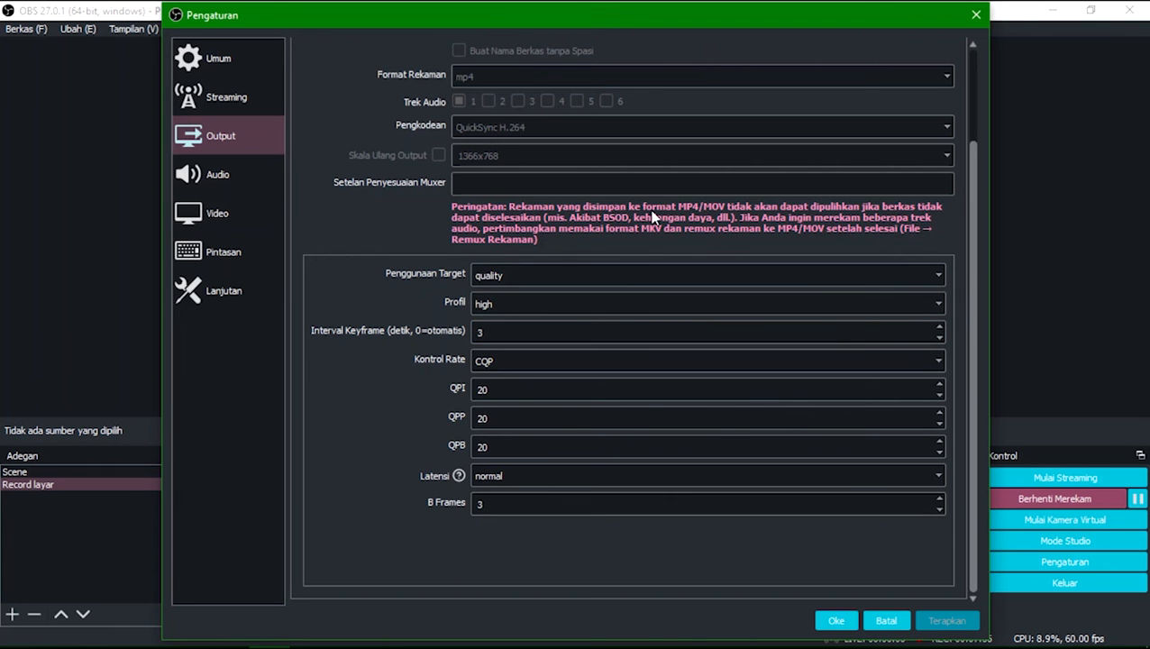
pyautogui.scroll(3, 905, 297)
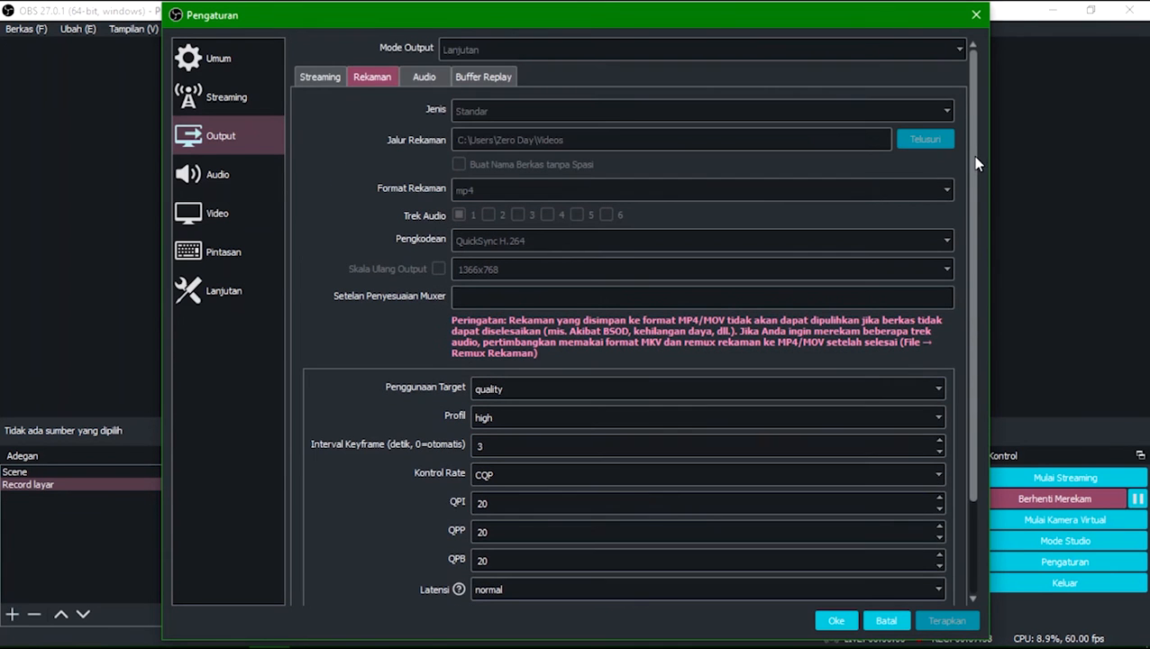
# Step: Review the output audio bitrates for Trek 1 to 6 and show the Buffer Replay options
pyautogui.click(422, 77)
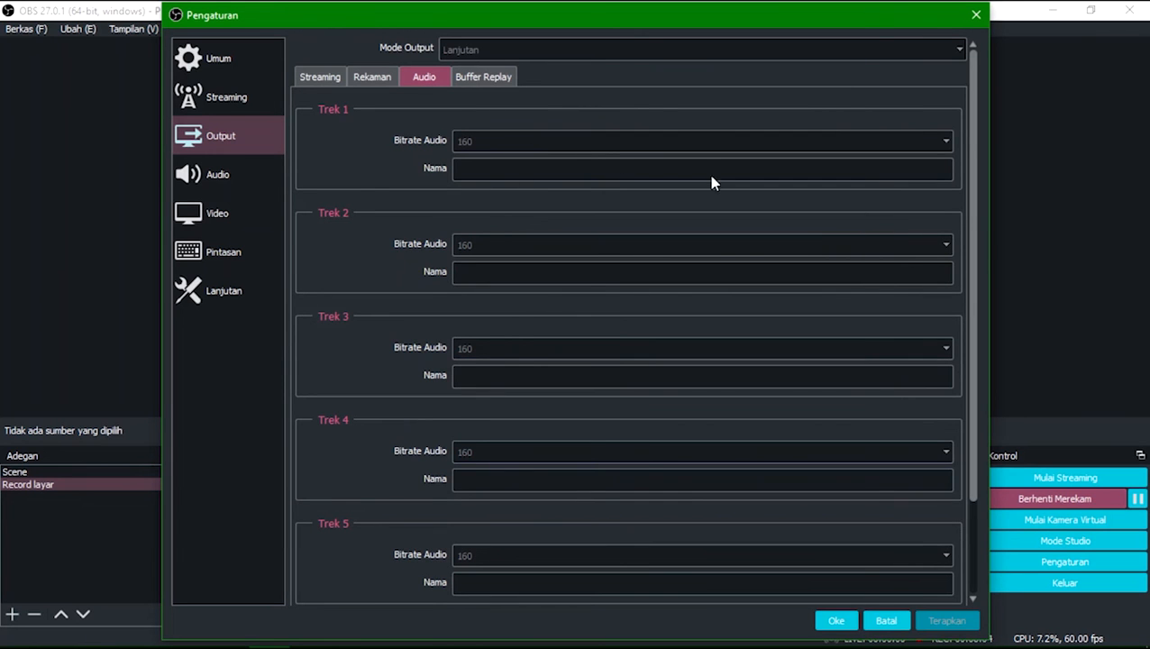
pyautogui.scroll(-3, 975, 221)
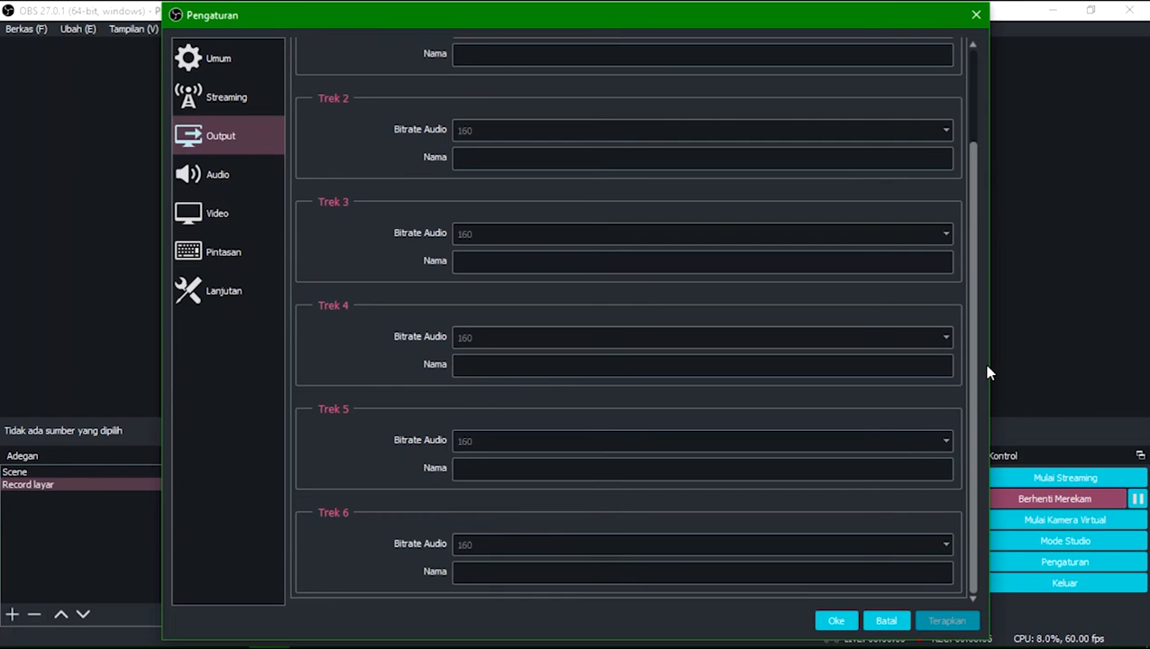
pyautogui.scroll(3, 984, 255)
pyautogui.click(471, 76)
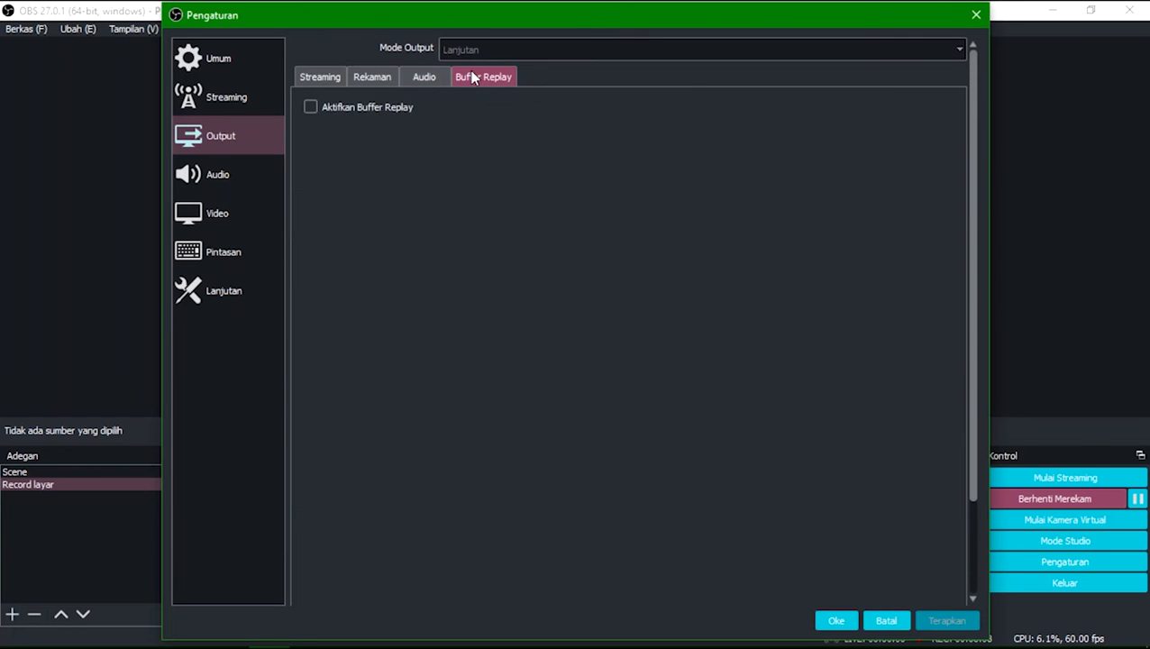
# Step: Return to the output audio track bitrates and review the Audio settings page, from sample rate and global devices to push-to-talk options
pyautogui.click(424, 78)
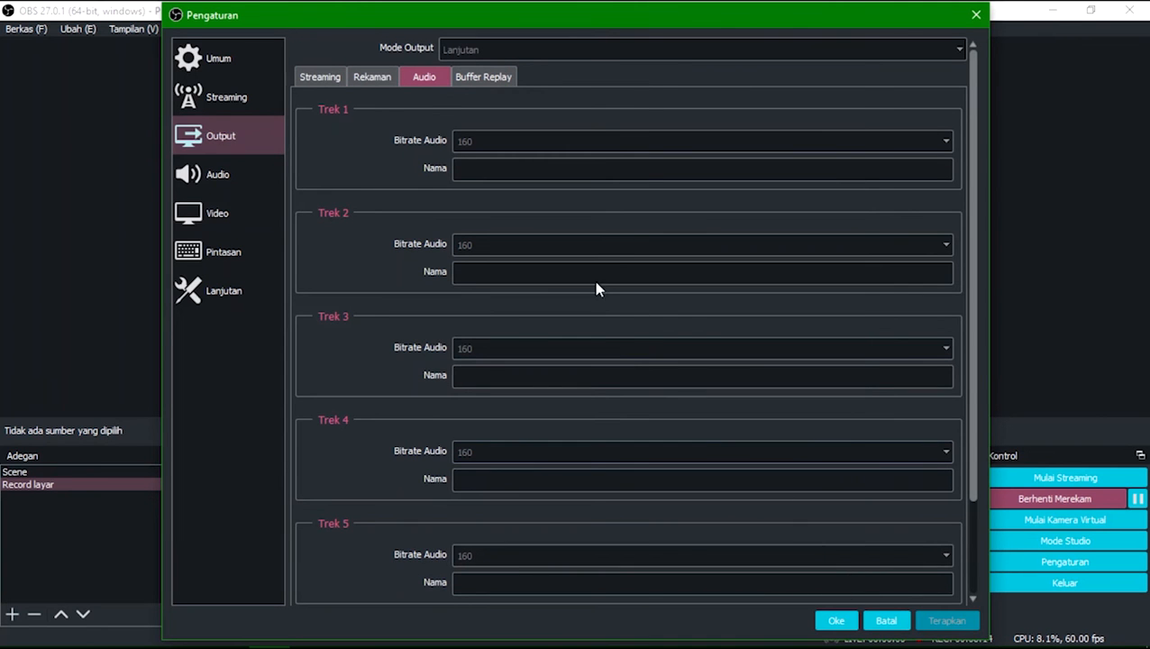
pyautogui.click(196, 173)
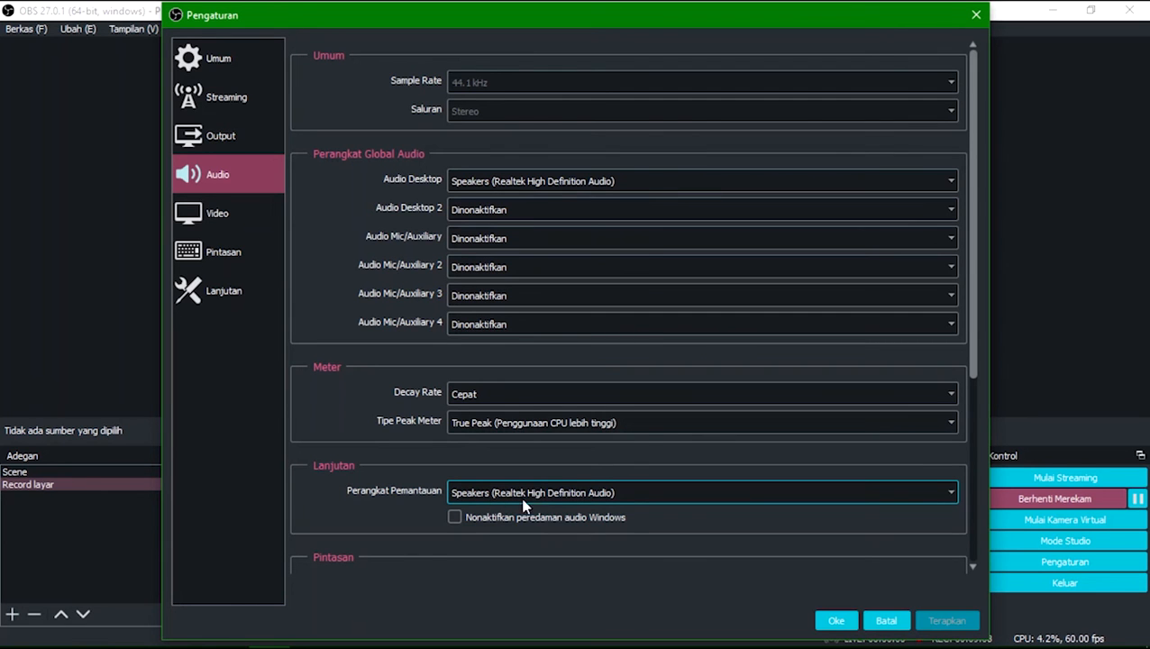
pyautogui.moveTo(975, 248); pyautogui.dragTo(988, 458)
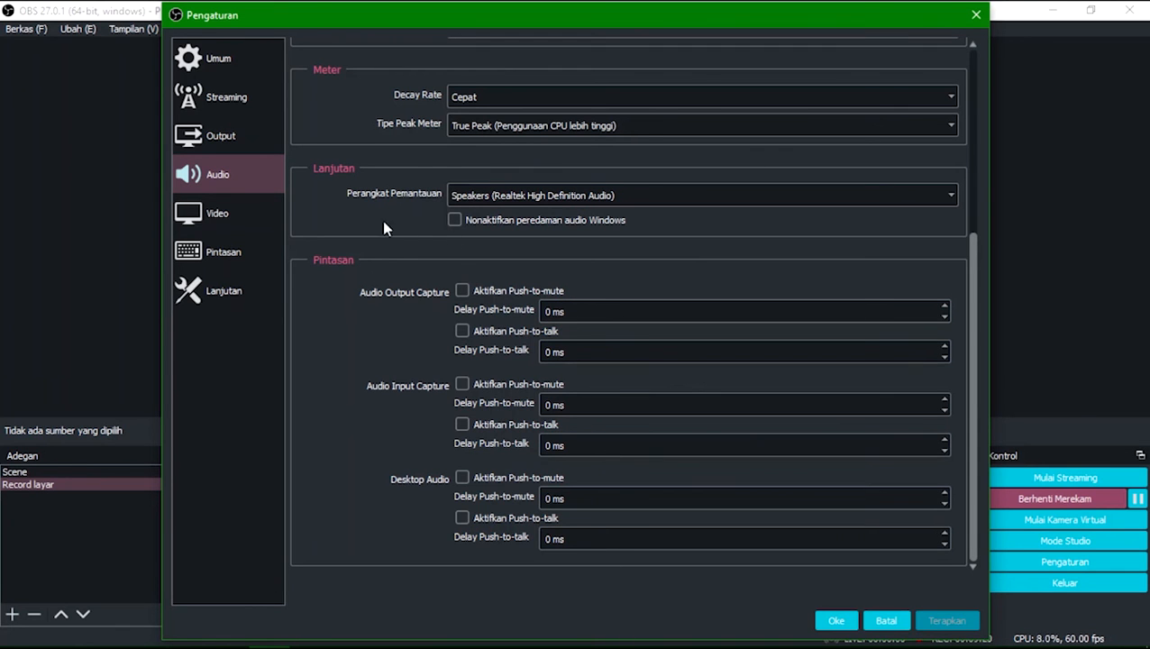
pyautogui.moveTo(970, 260); pyautogui.dragTo(953, 74)
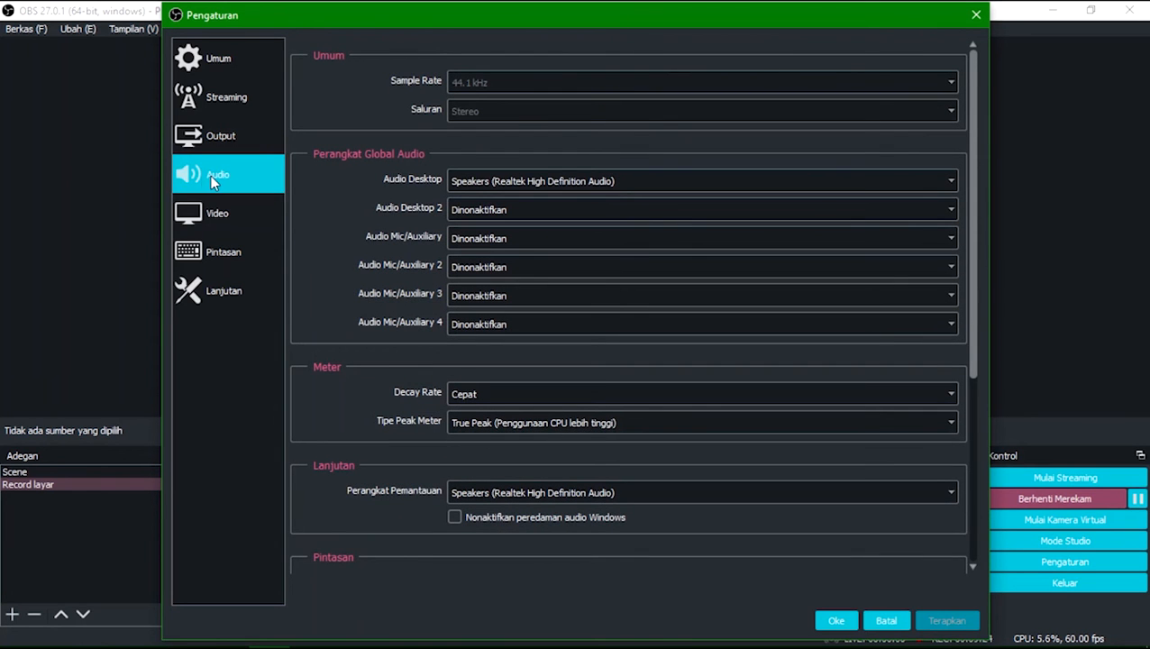
# Step: Review the Video, Pintasan and Lanjutan settings pages, including resolution, FPS, recording file name format and network options, and close the settings
pyautogui.click(210, 218)
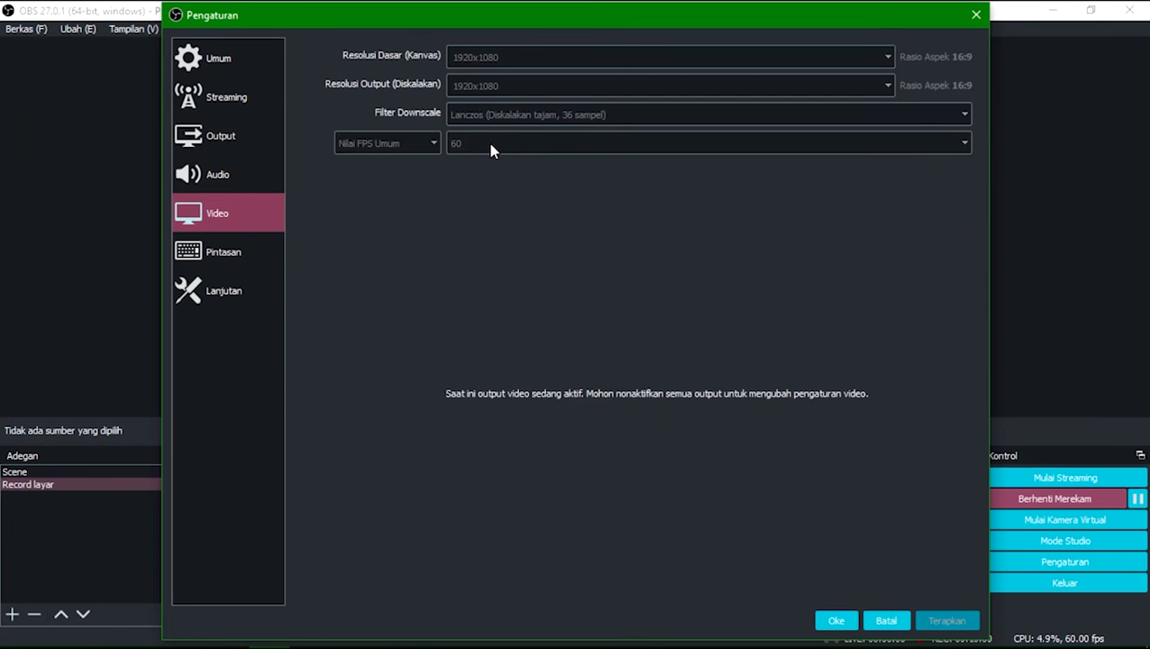
pyautogui.click(191, 255)
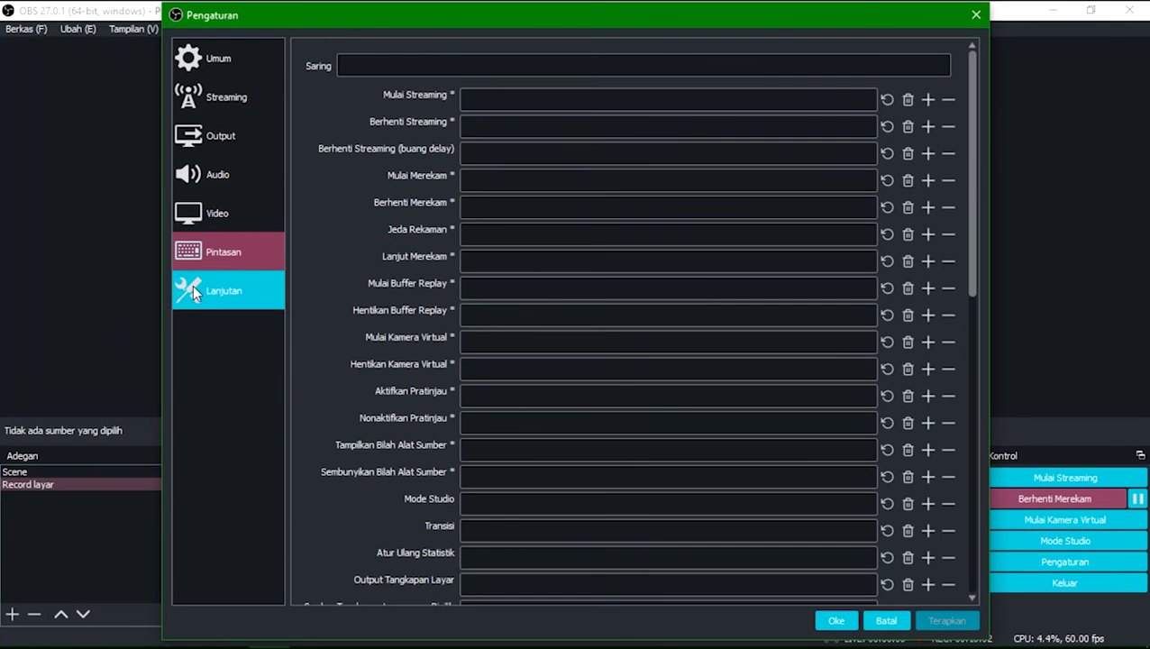
pyautogui.click(192, 285)
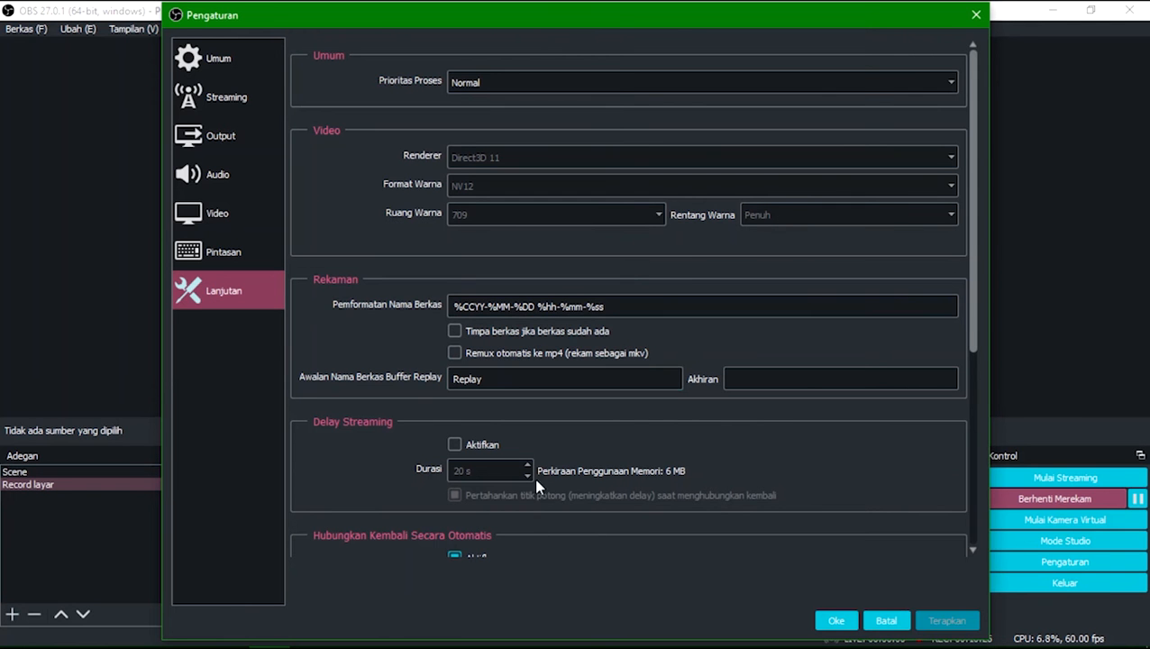
pyautogui.moveTo(972, 241); pyautogui.dragTo(976, 431)
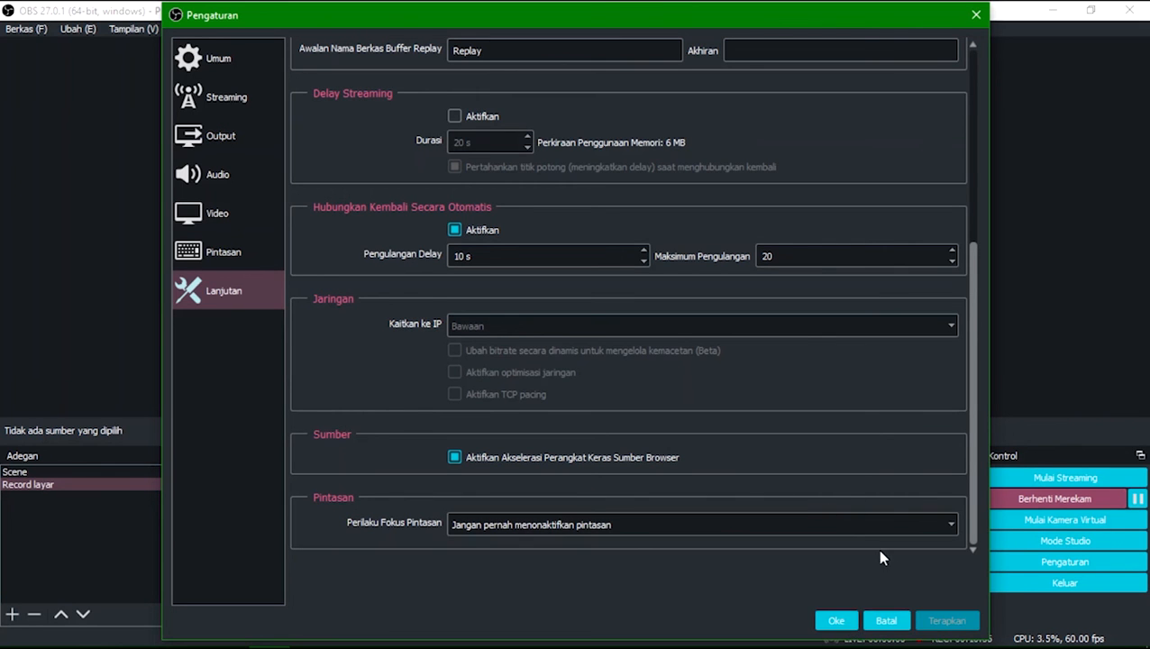
pyautogui.click(836, 621)
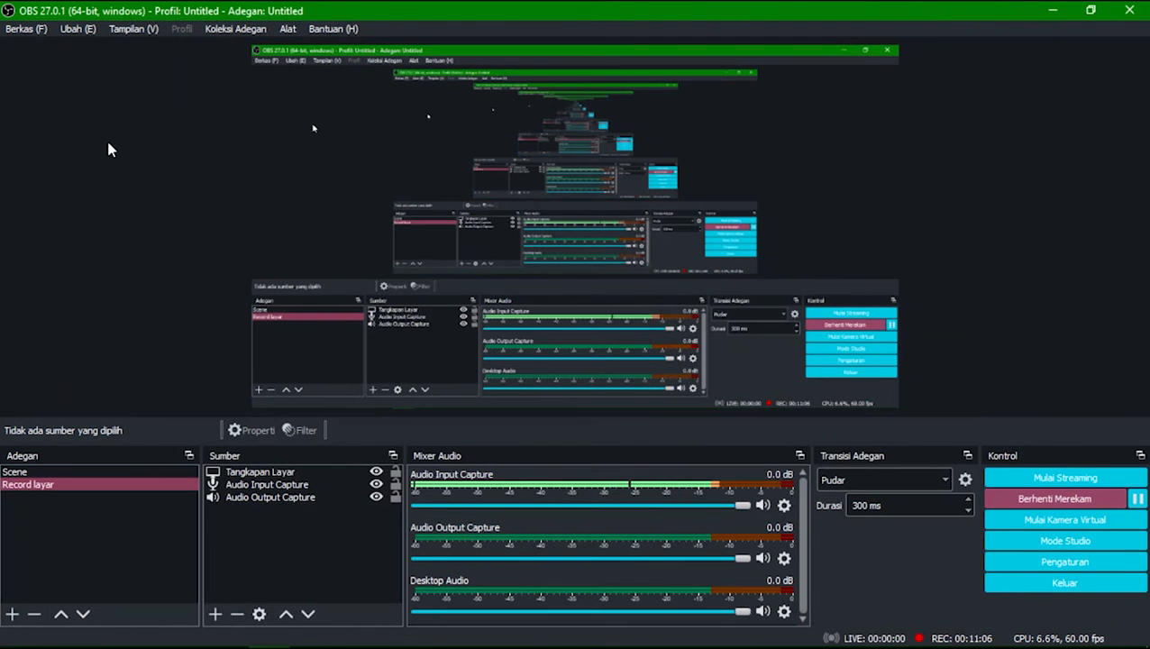
pyautogui.click(35, 32)
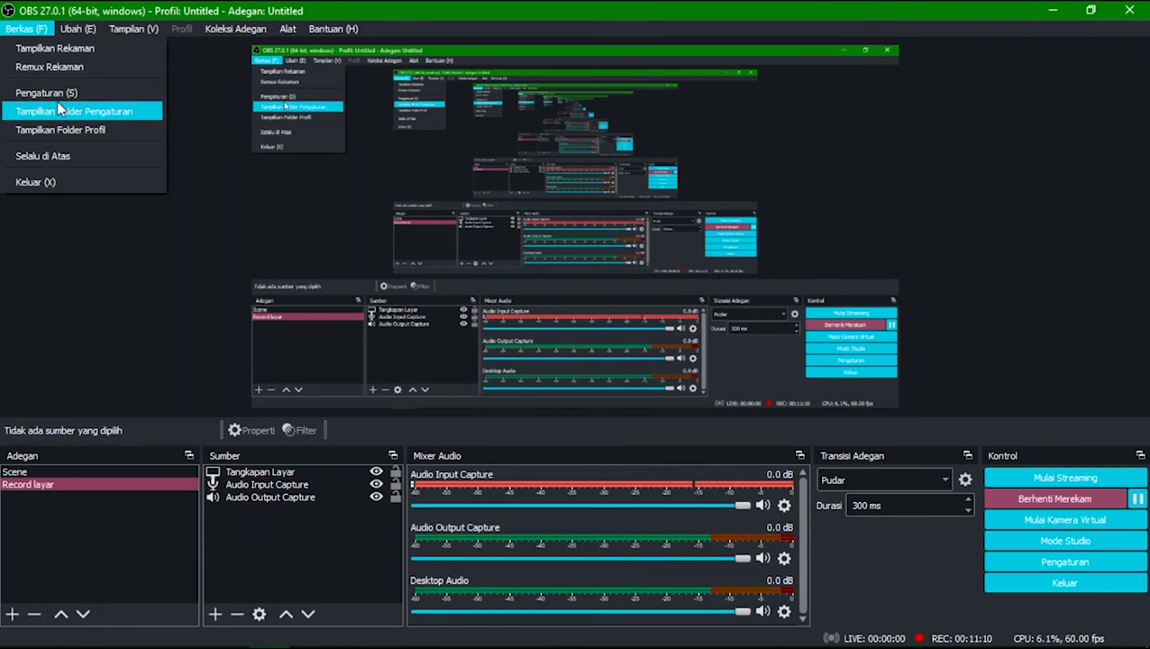
pyautogui.click(79, 258)
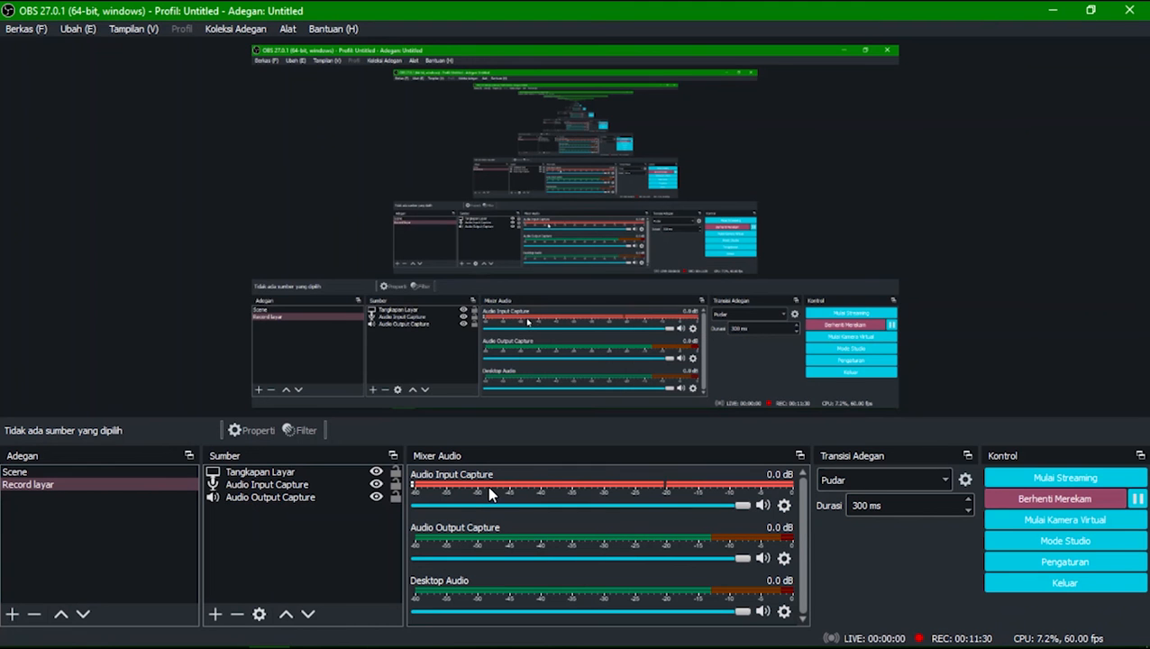
# Step: Open the filters of Audio Input Capture and review the settings of Peredam Derau, Noise Gate, EQ and Kompresor
pyautogui.click(784, 506)
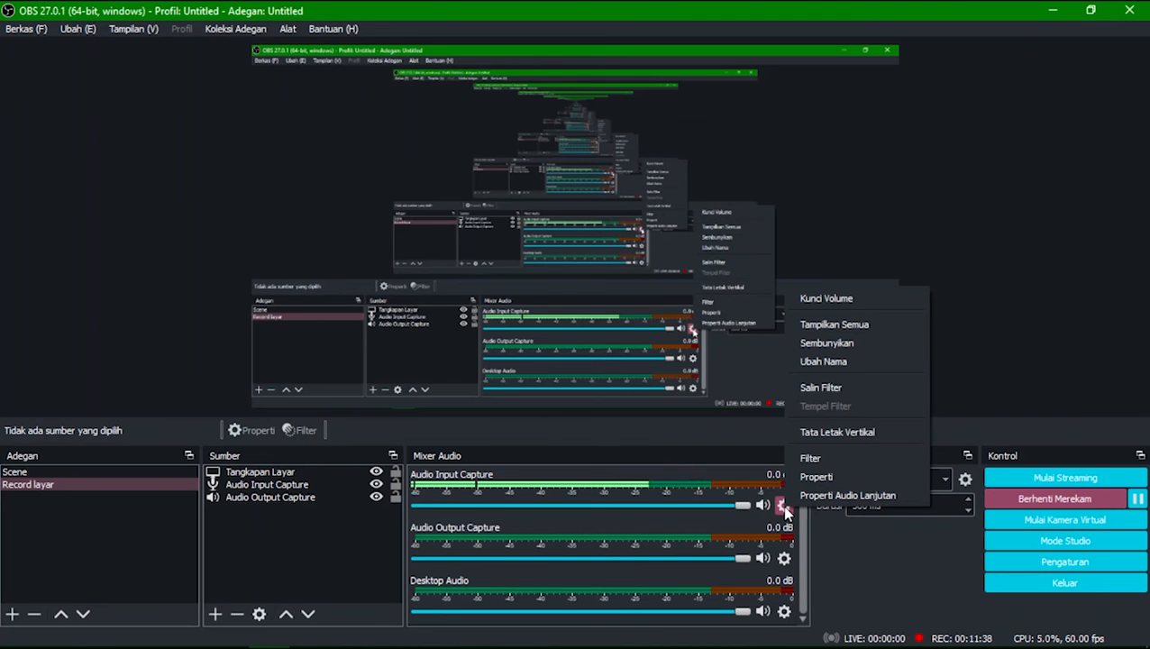
pyautogui.click(810, 459)
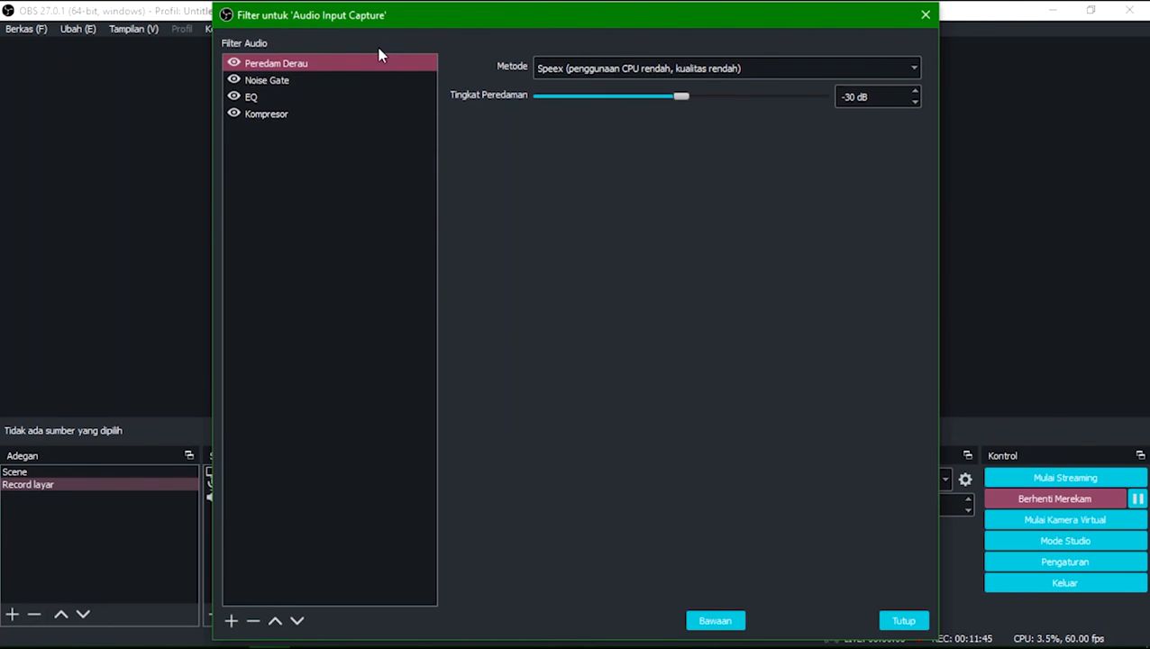
pyautogui.click(302, 68)
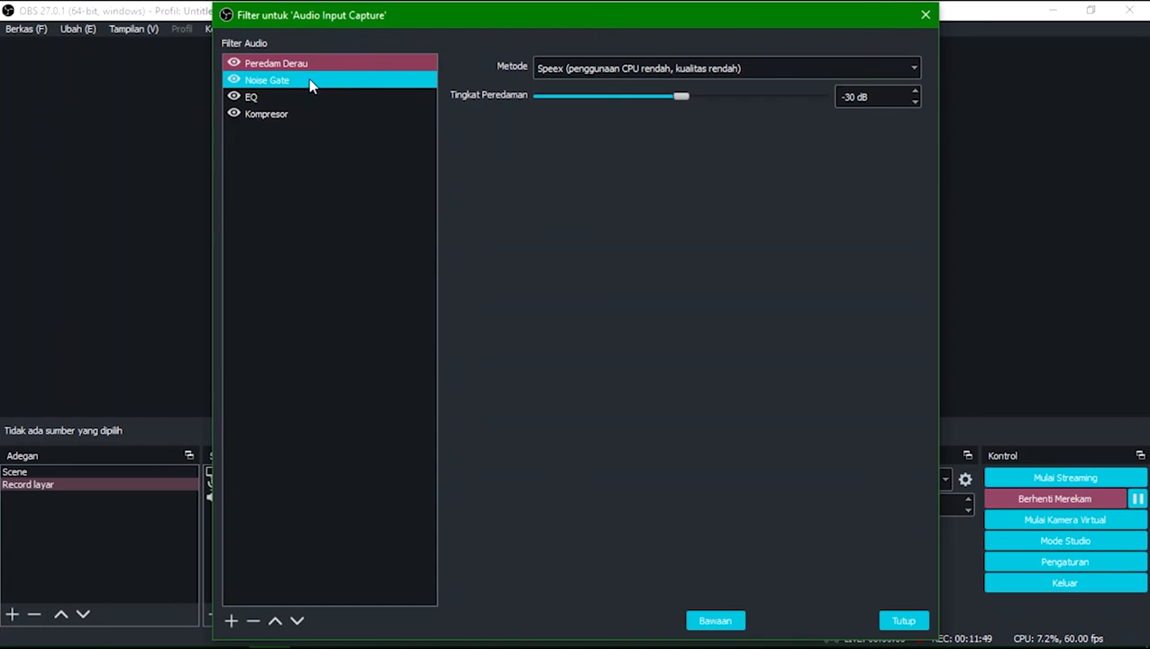
pyautogui.click(306, 81)
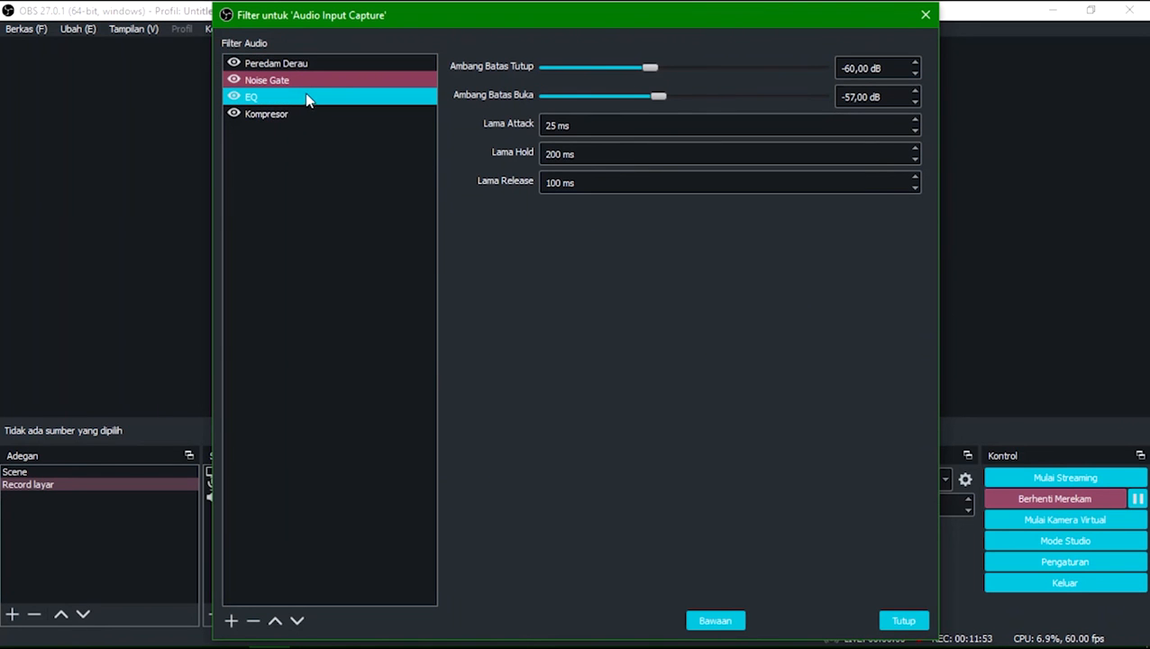
pyautogui.click(304, 101)
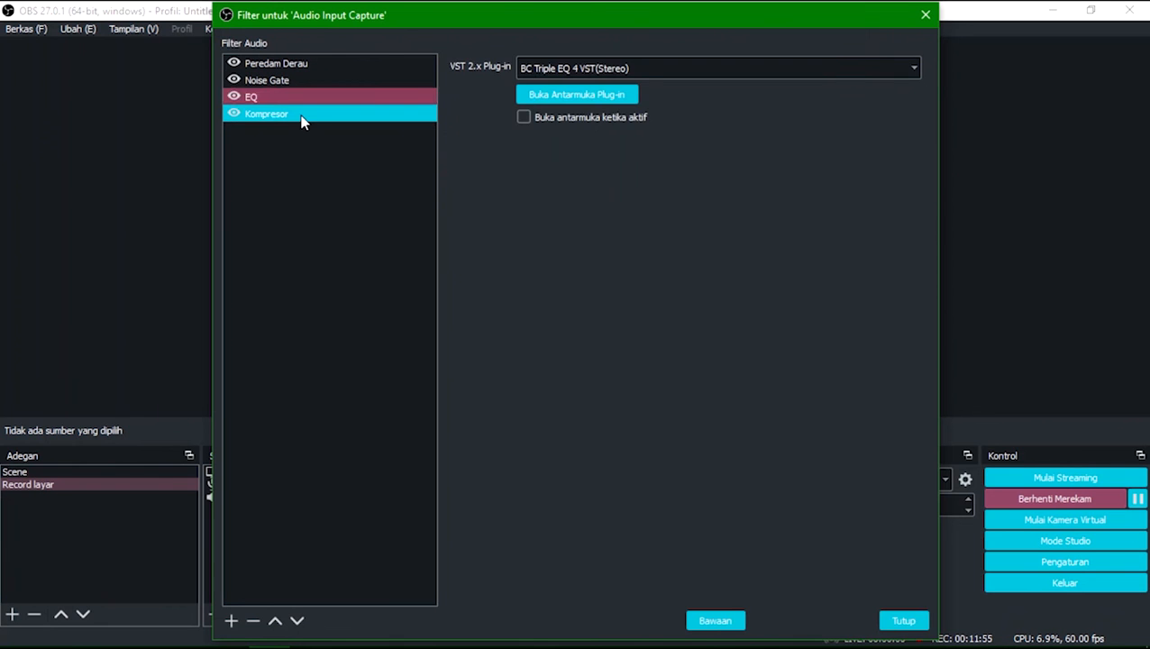
pyautogui.click(304, 116)
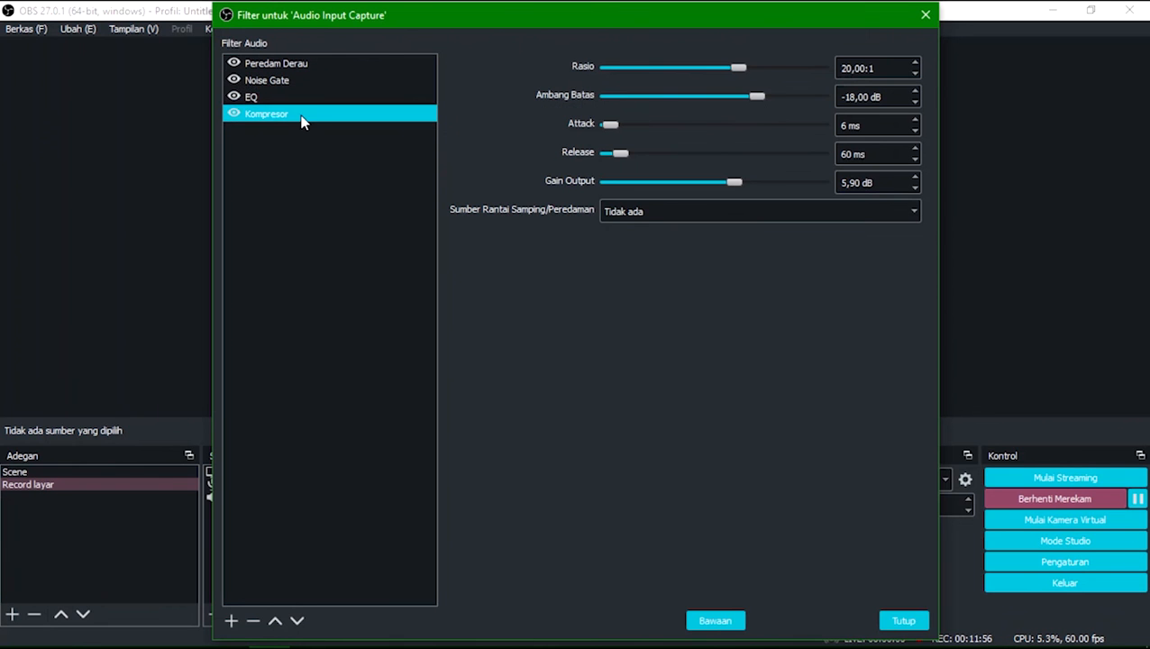
pyautogui.click(317, 68)
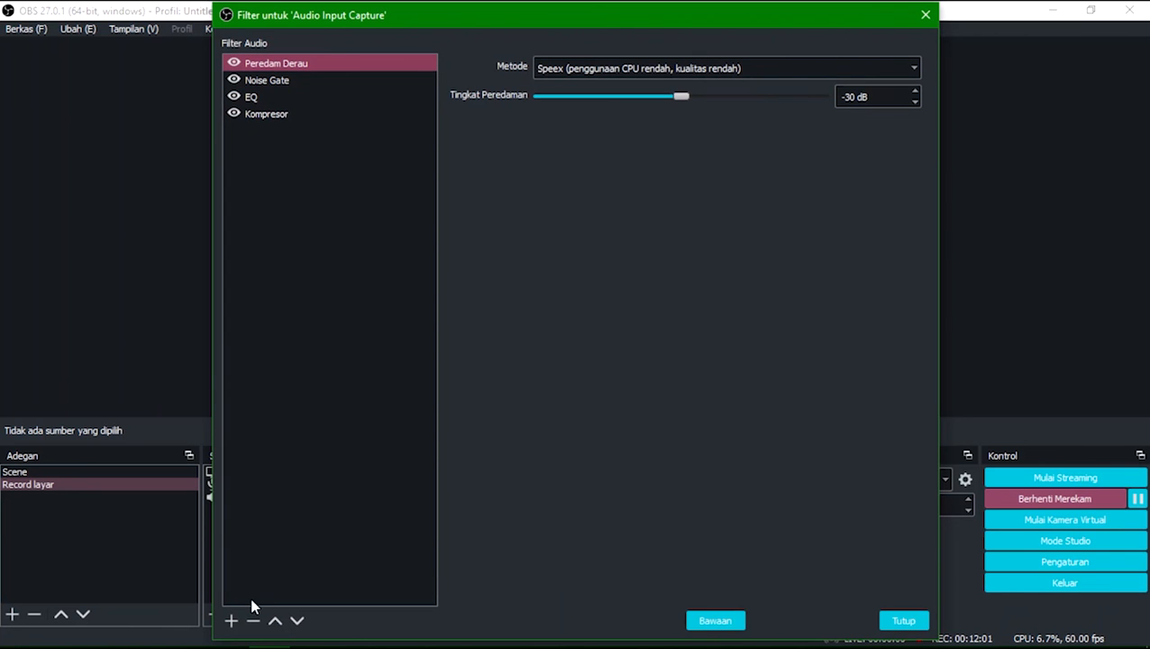
# Step: Show the audio filter types that can be added to Audio Input Capture, without adding one
pyautogui.click(232, 620)
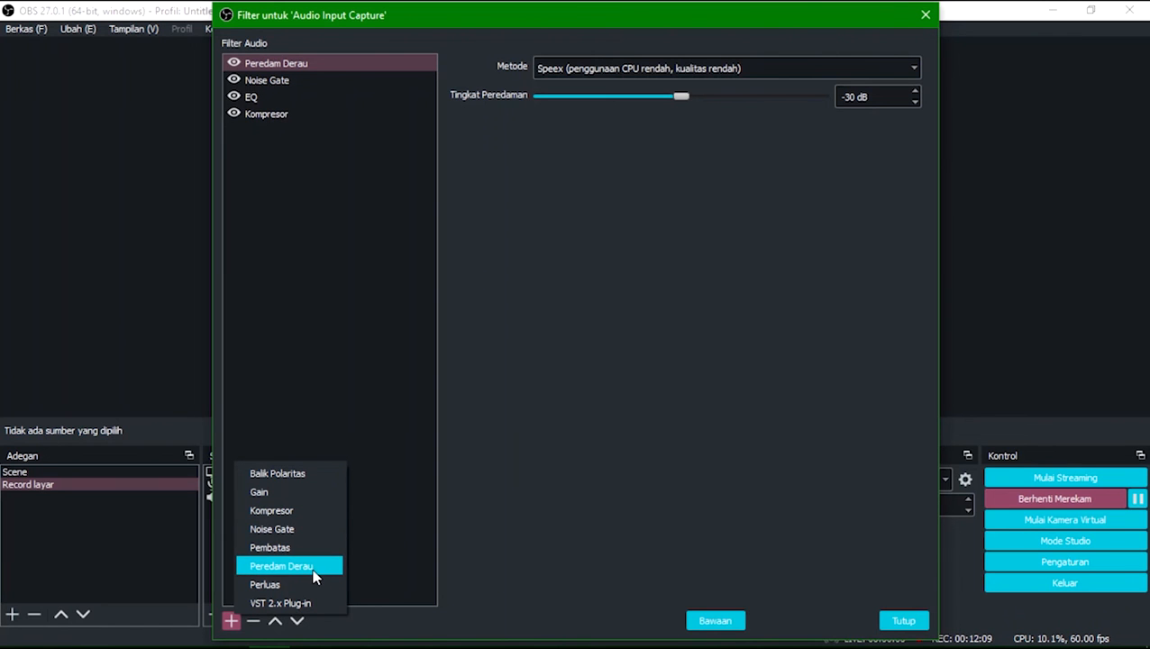
pyautogui.click(303, 410)
pyautogui.click(232, 620)
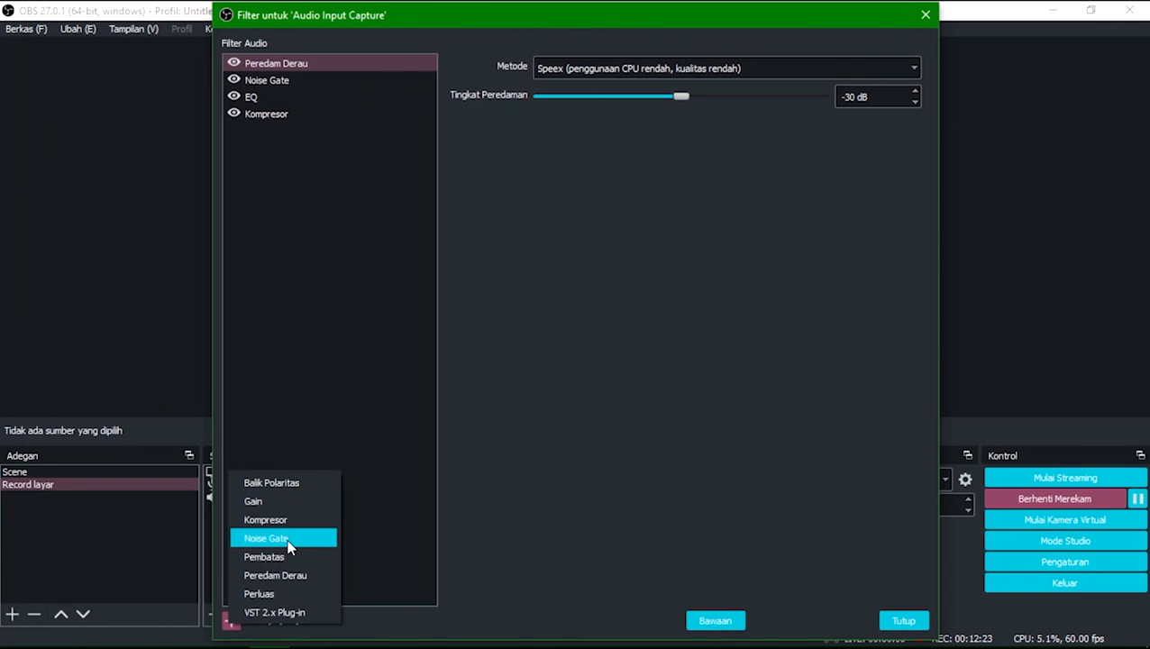
pyautogui.click(292, 400)
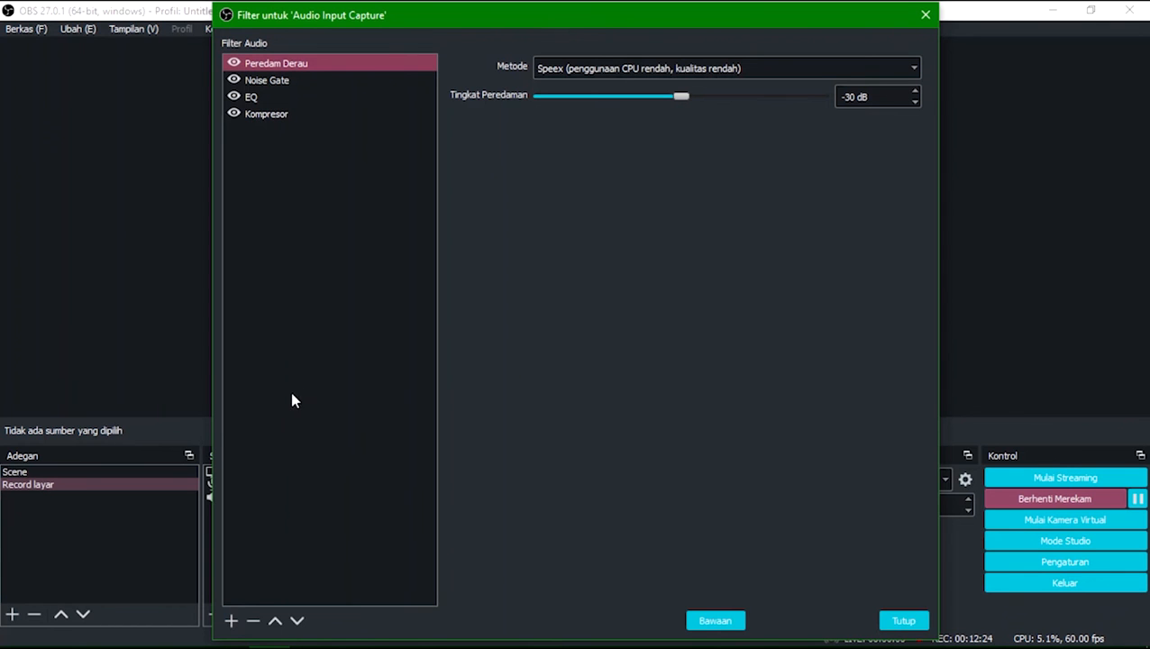
pyautogui.click(233, 620)
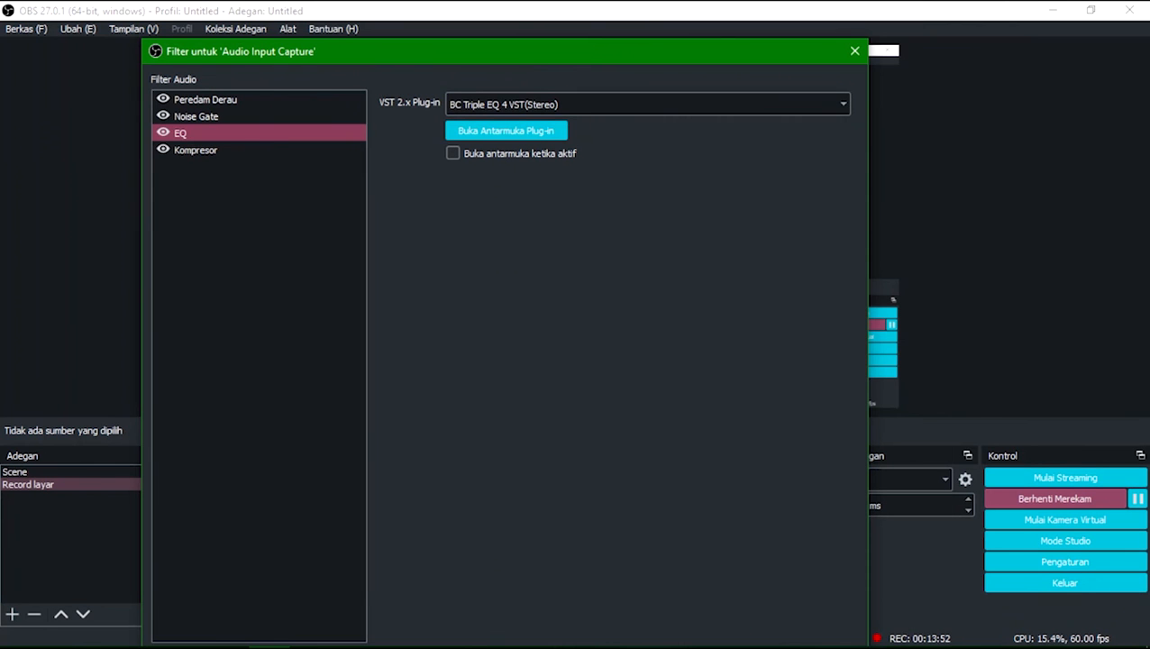
# Step: Switch to Chrome and show the web address of the Blue Cat's Freeware Plug-ins Pack II page
pyautogui.moveTo(141, 634)
pyautogui.click(270, 540)
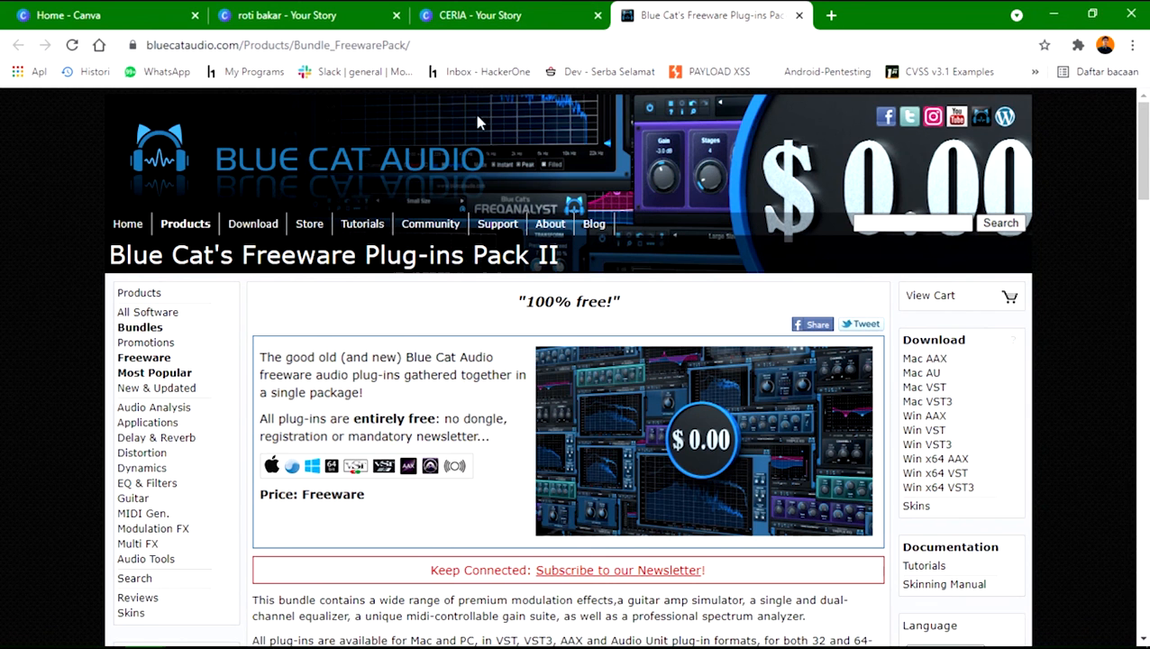
pyautogui.click(457, 46)
pyautogui.click(466, 45)
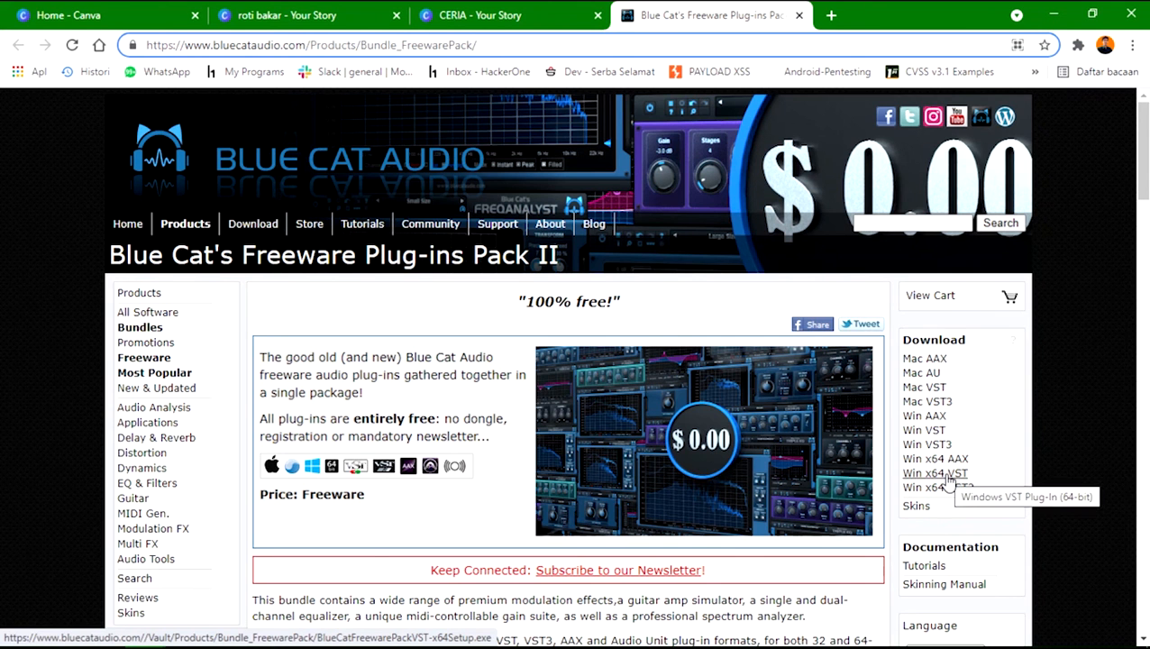
# Step: Start the Win x64 VST plug-in pack download, cancel saving the installer, and return to OBS Studio
pyautogui.click(947, 482)
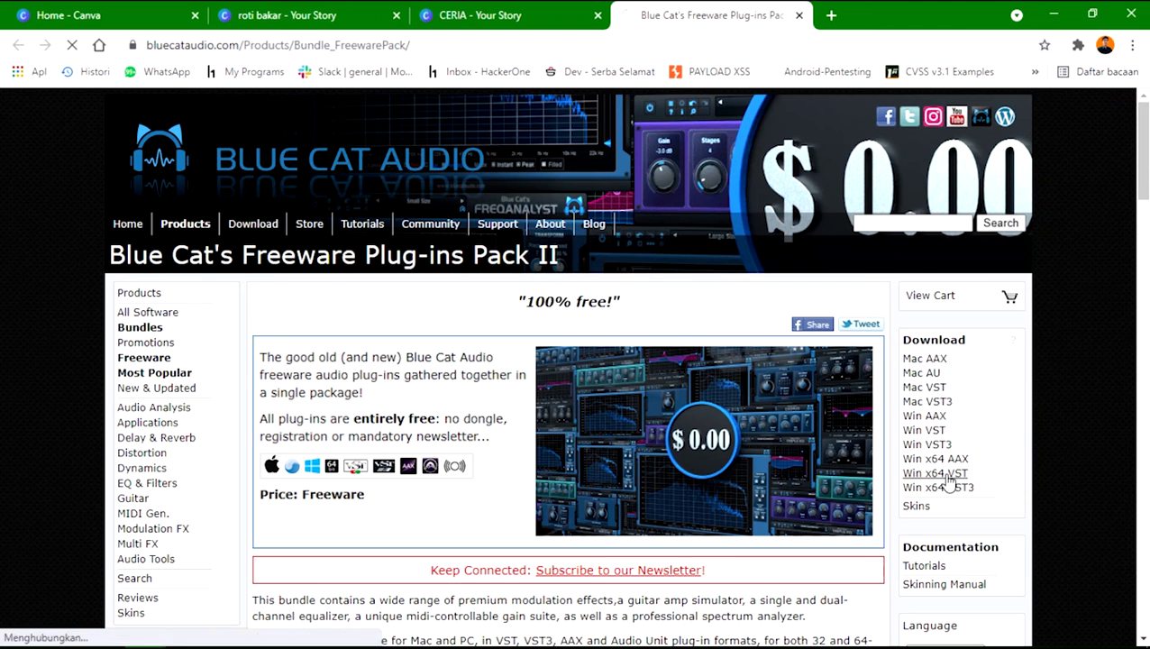
pyautogui.scroll(-4, 658, 308)
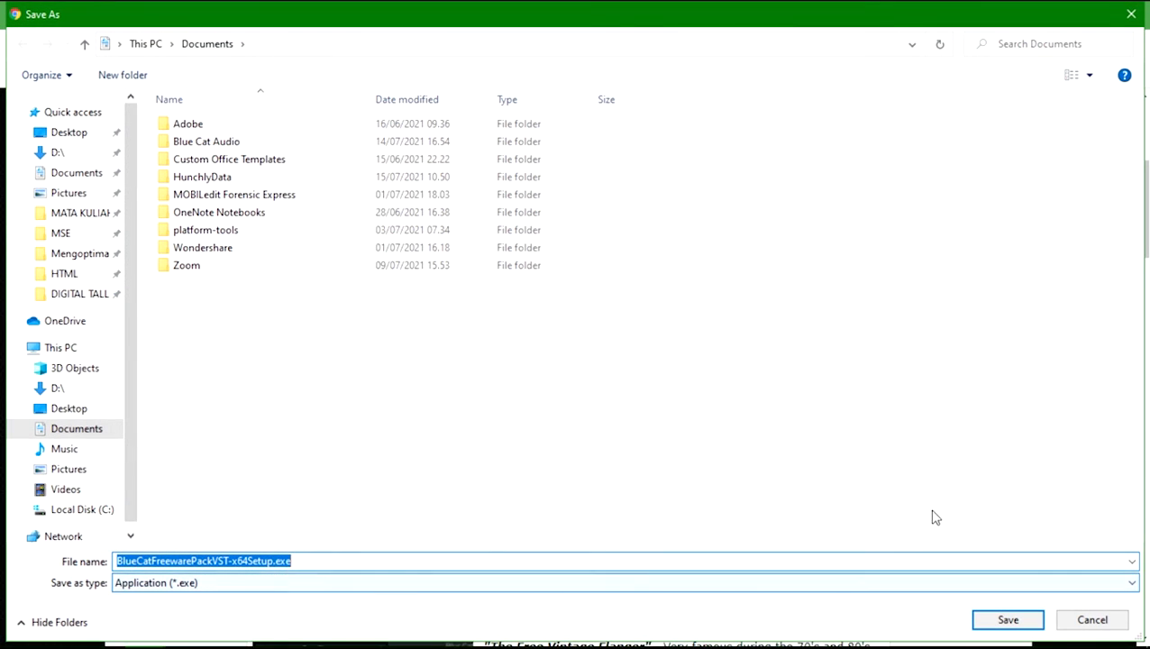
pyautogui.click(1131, 14)
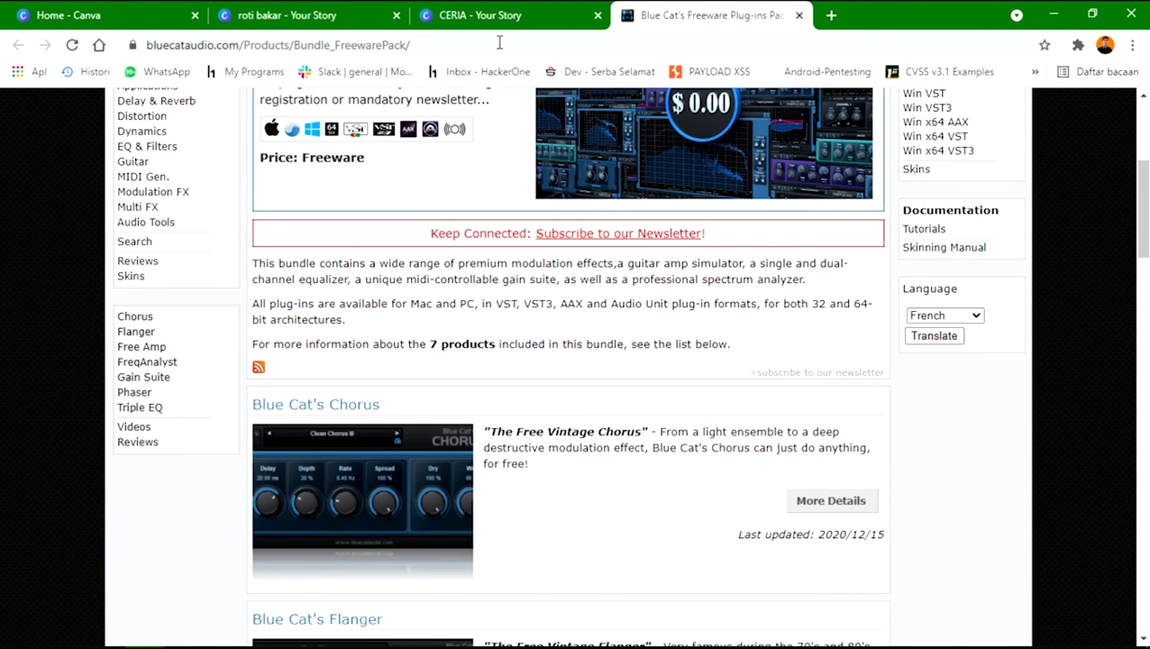
pyautogui.scroll(5, 624, 159)
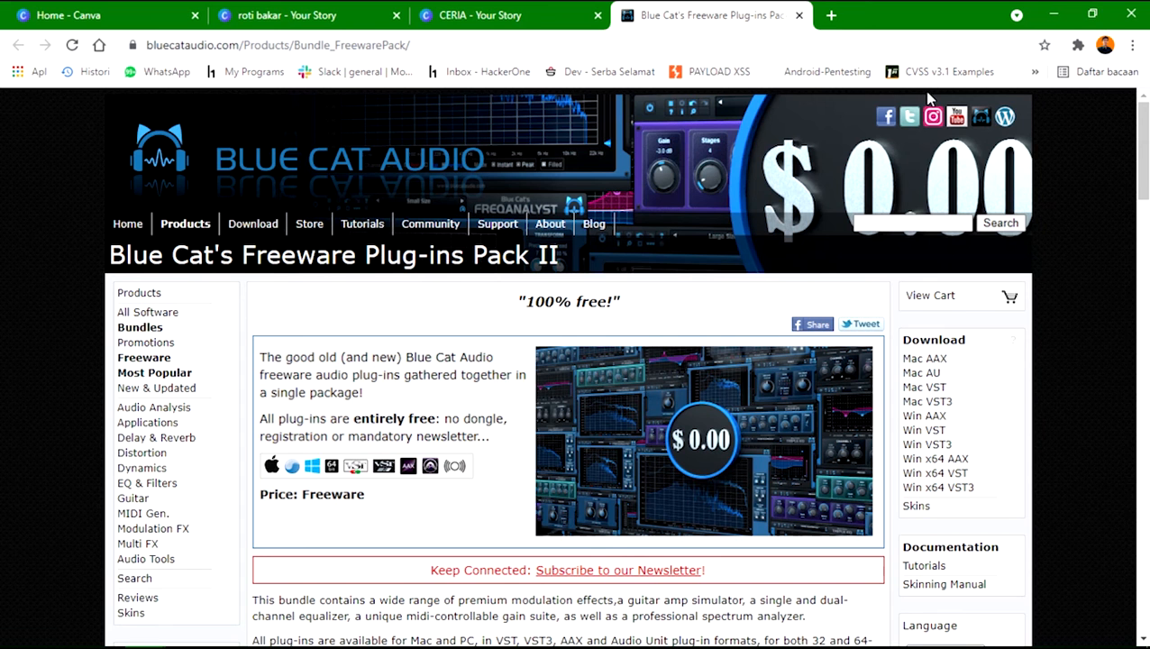
pyautogui.click(1052, 15)
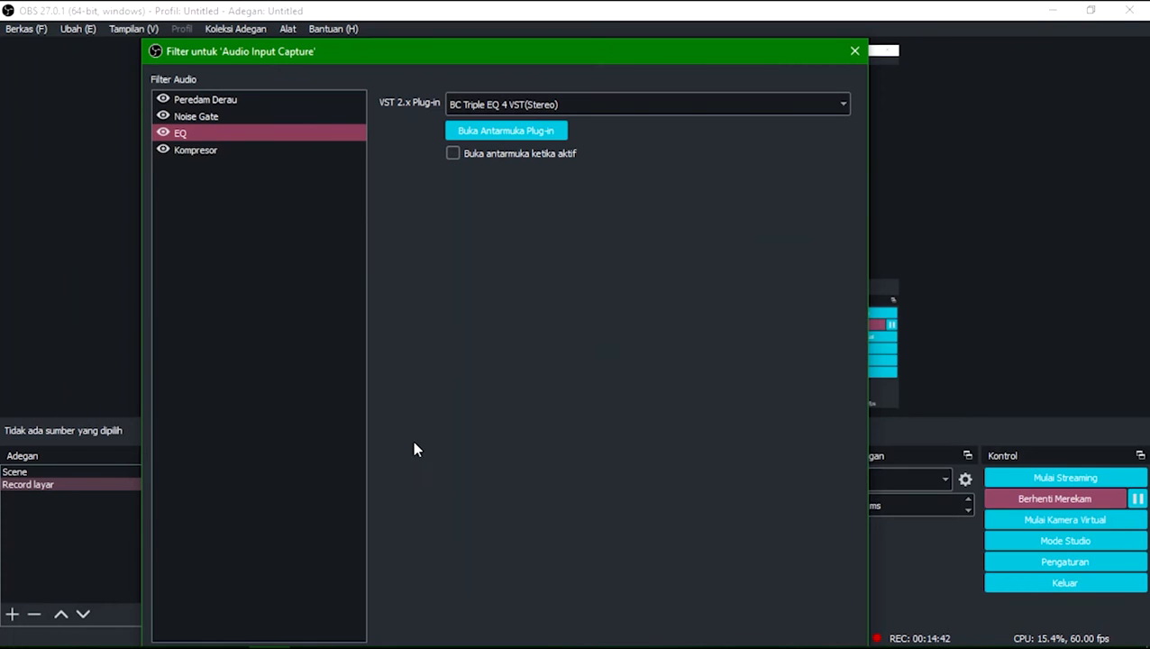
# Step: Add a VST 2.x Plug-in audio filter named VST 2.x Plug-inN to Audio Input Capture
pyautogui.moveTo(418, 57); pyautogui.dragTo(473, 20)
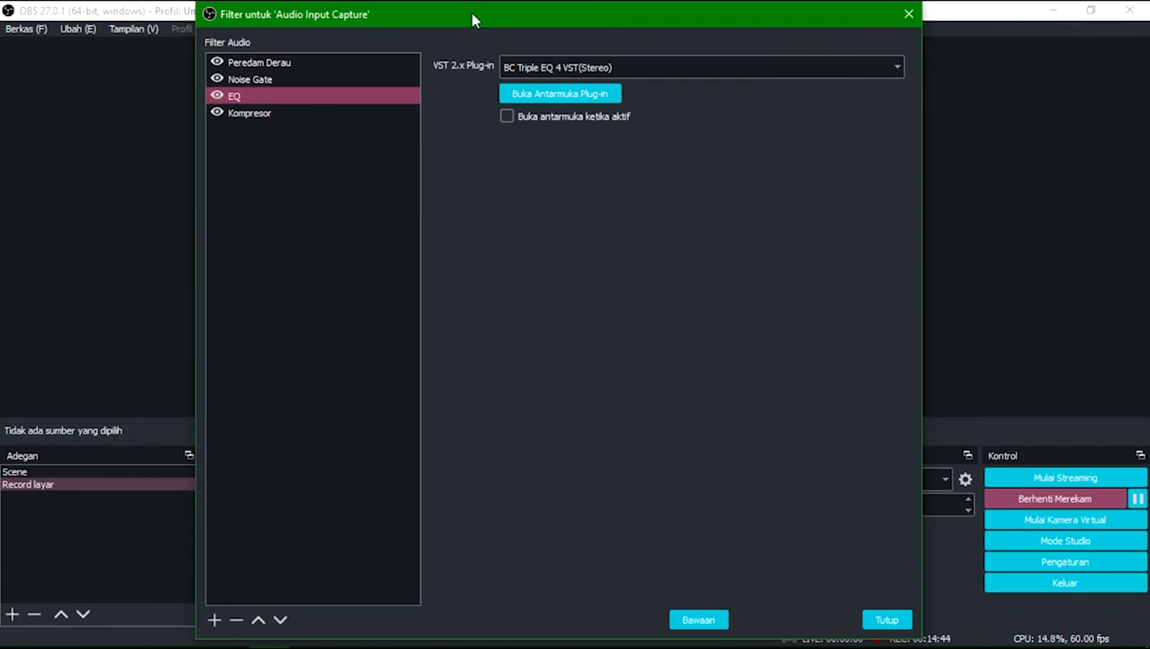
pyautogui.click(214, 620)
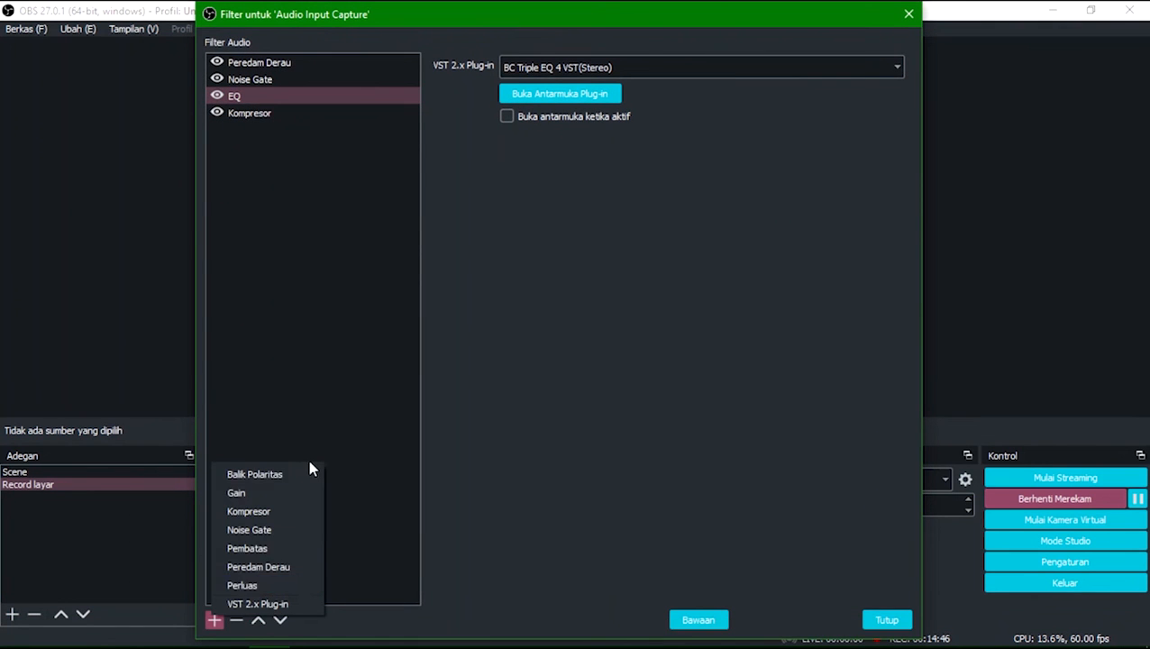
pyautogui.click(253, 606)
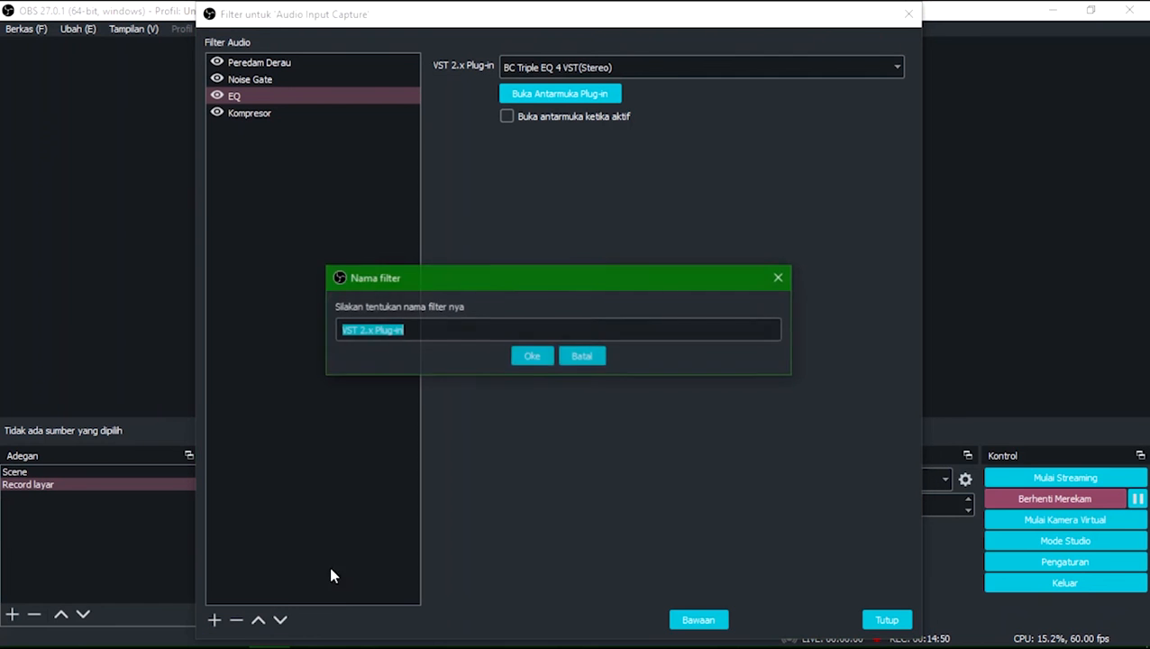
pyautogui.click(448, 330)
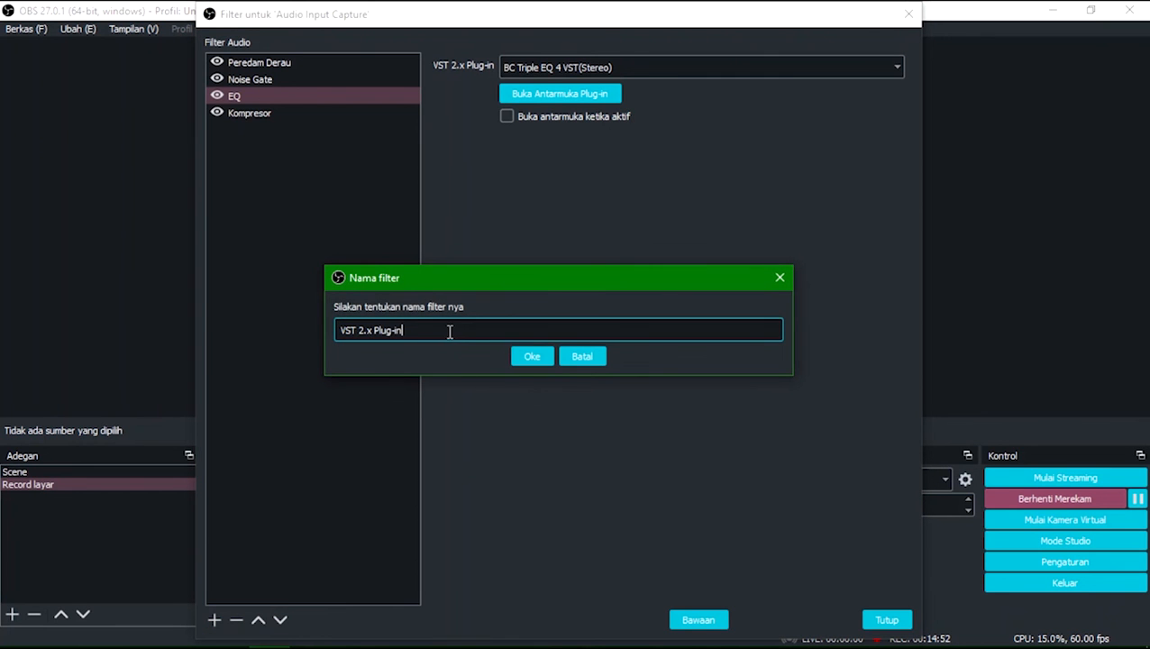
pyautogui.click(530, 358)
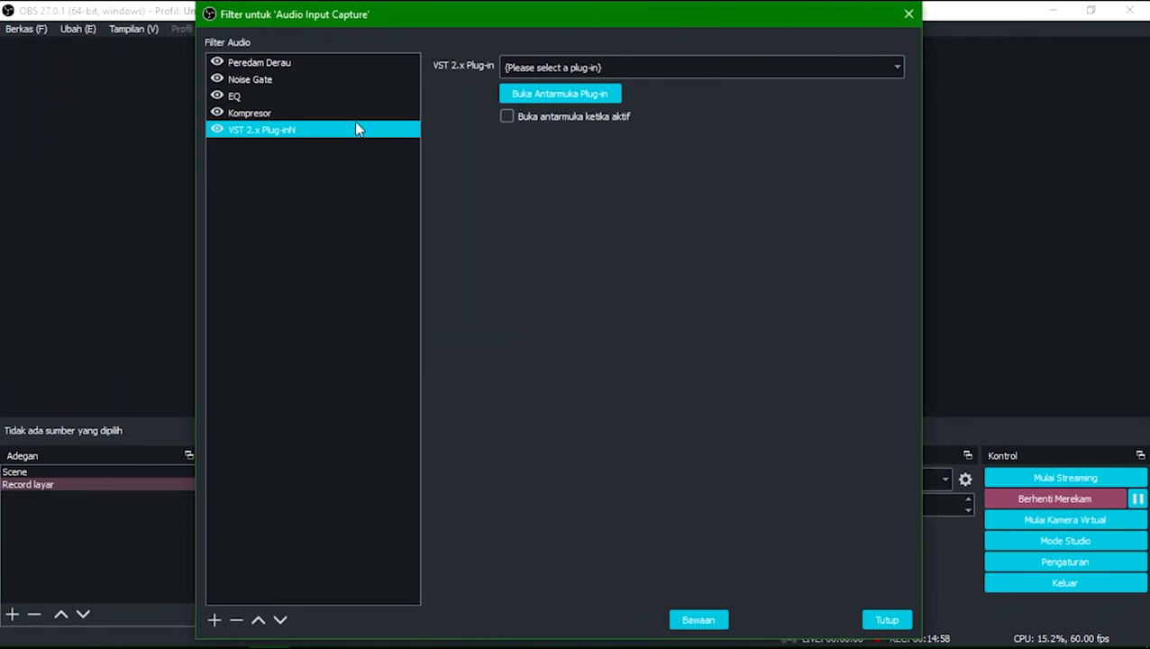
# Step: Check the plug-in used by the EQ filter and assign BC Triple EQ 4 VST(Stereo) to the VST 2.x Plug-inN filter
pyautogui.click(721, 69)
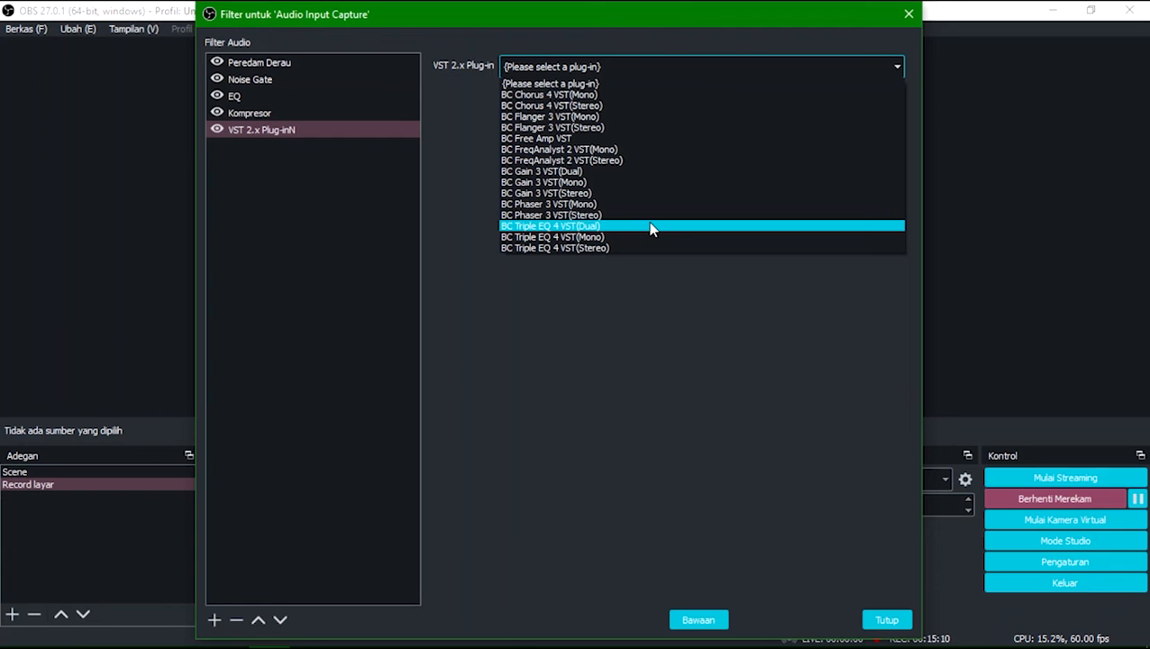
pyautogui.click(249, 199)
pyautogui.click(276, 98)
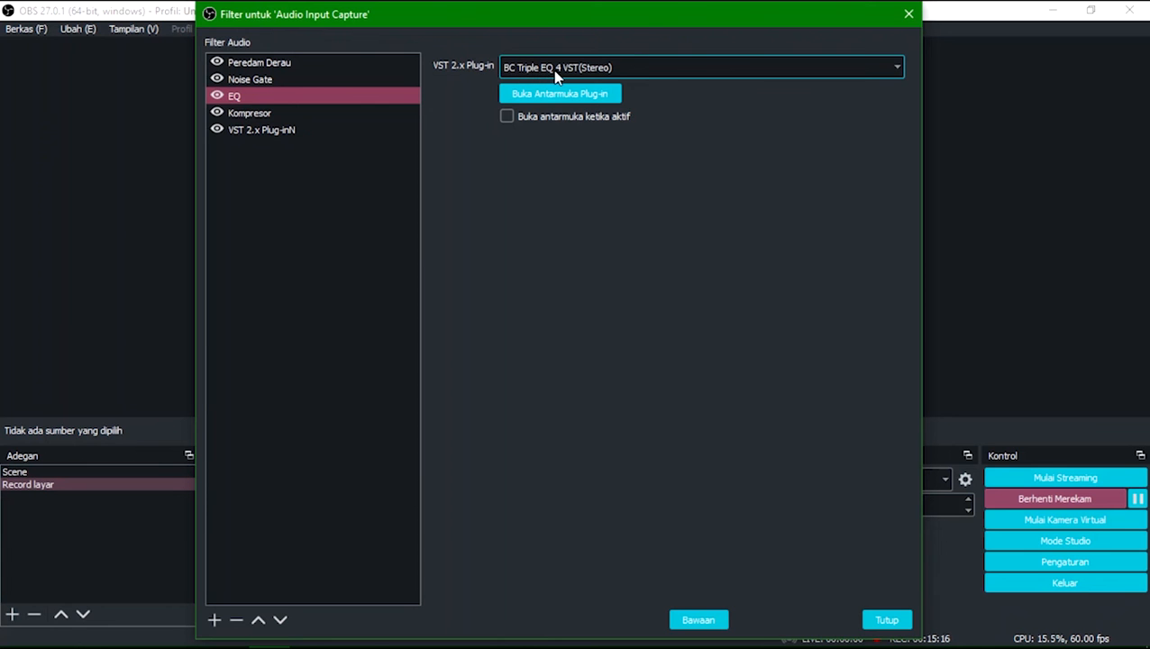
pyautogui.click(370, 128)
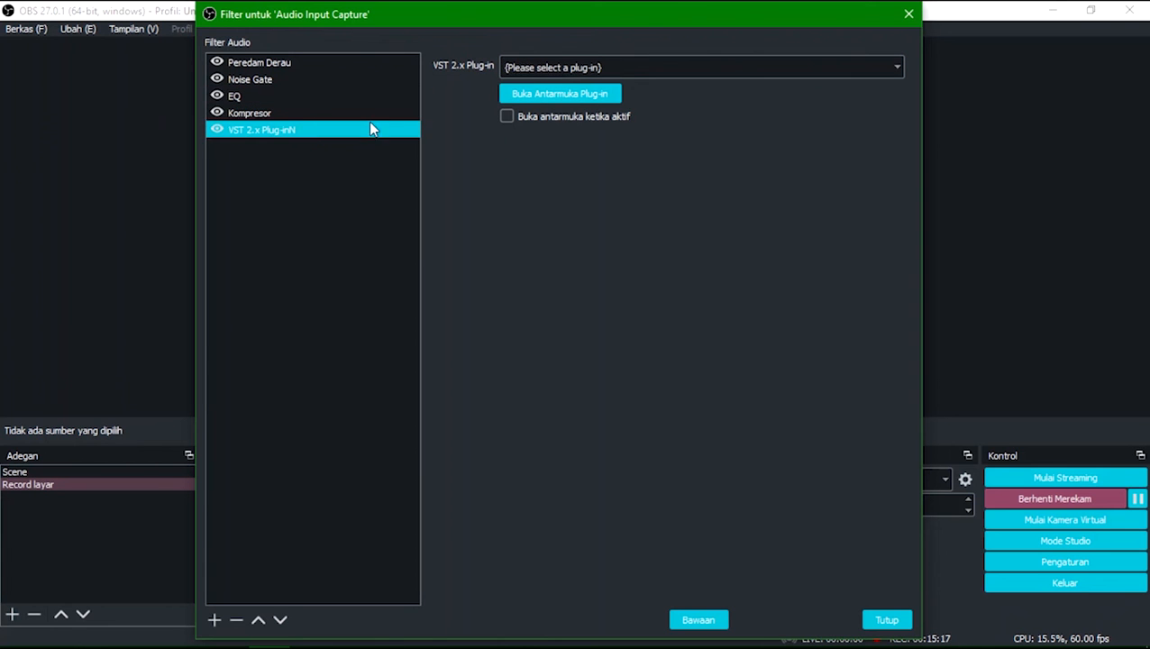
pyautogui.click(604, 69)
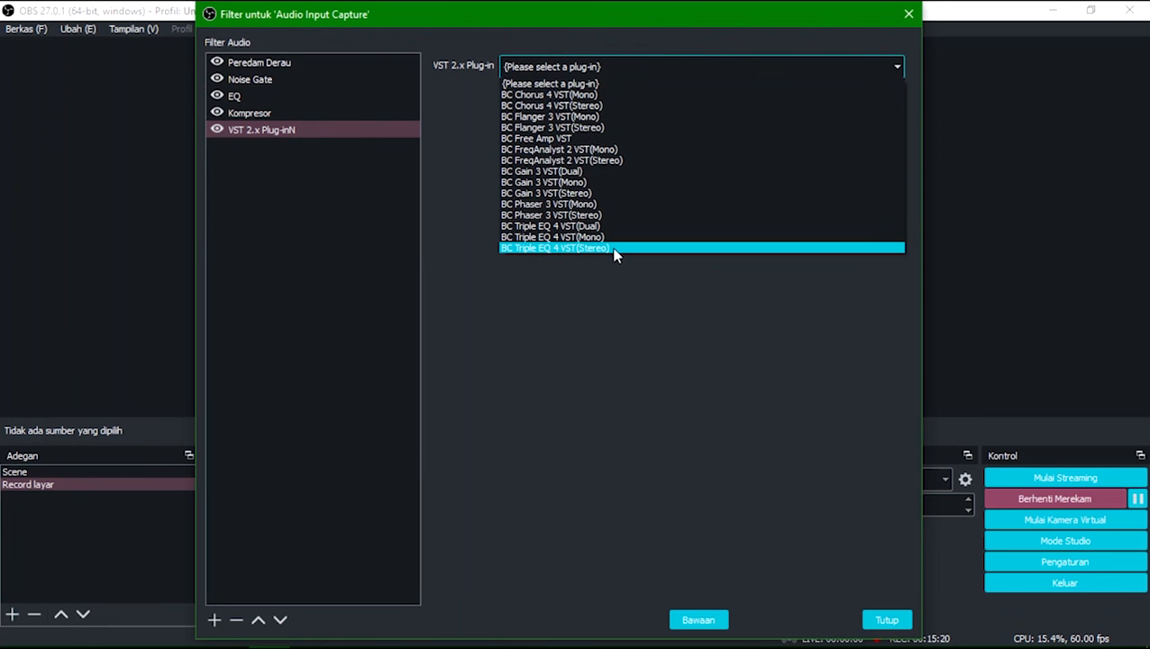
pyautogui.click(587, 247)
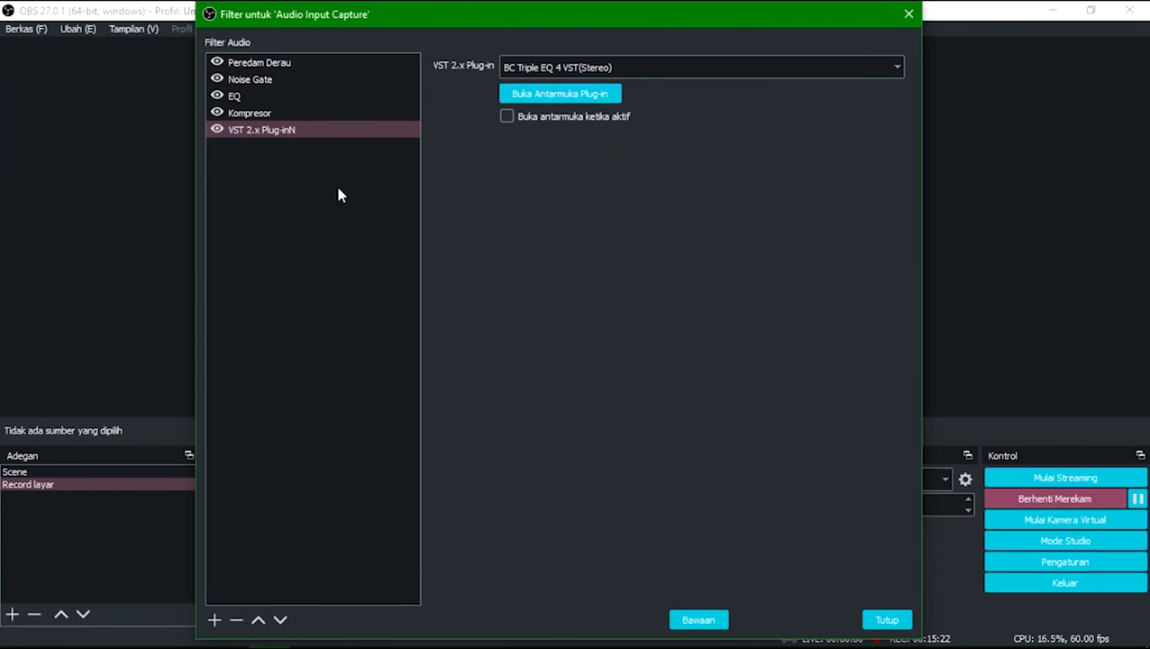
# Step: Compare the VST 2.x Plug-inN filter with the EQ filter, and delete VST 2.x Plug-inN
pyautogui.click(319, 132)
pyautogui.click(312, 97)
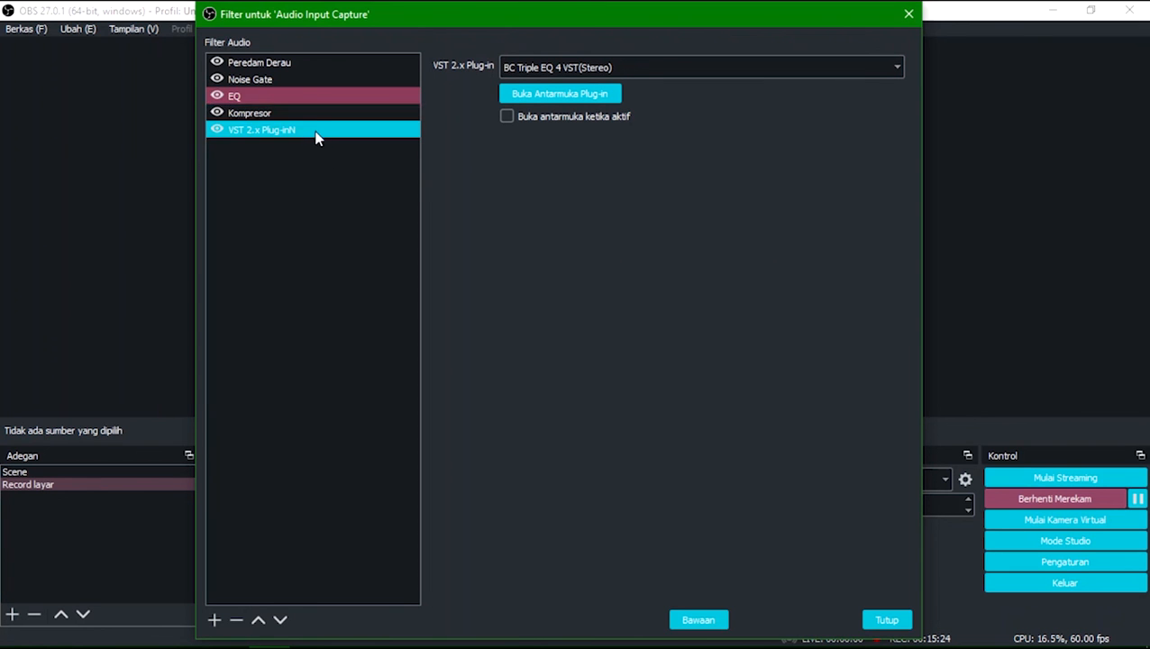
pyautogui.click(315, 131)
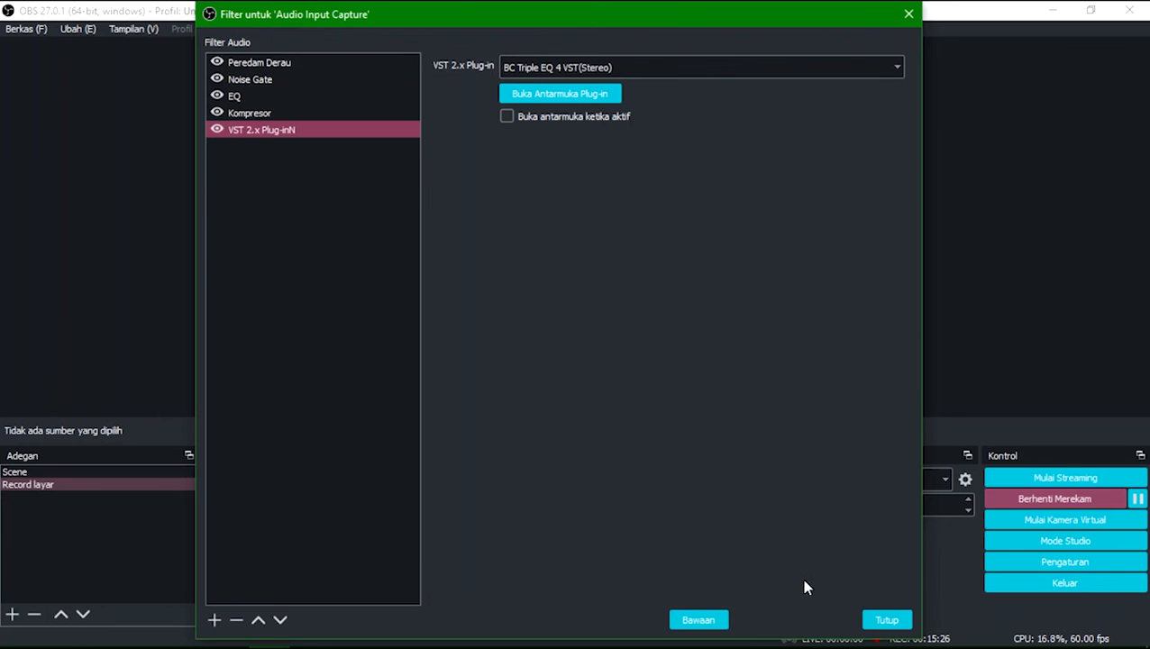
pyautogui.rightClick(331, 131)
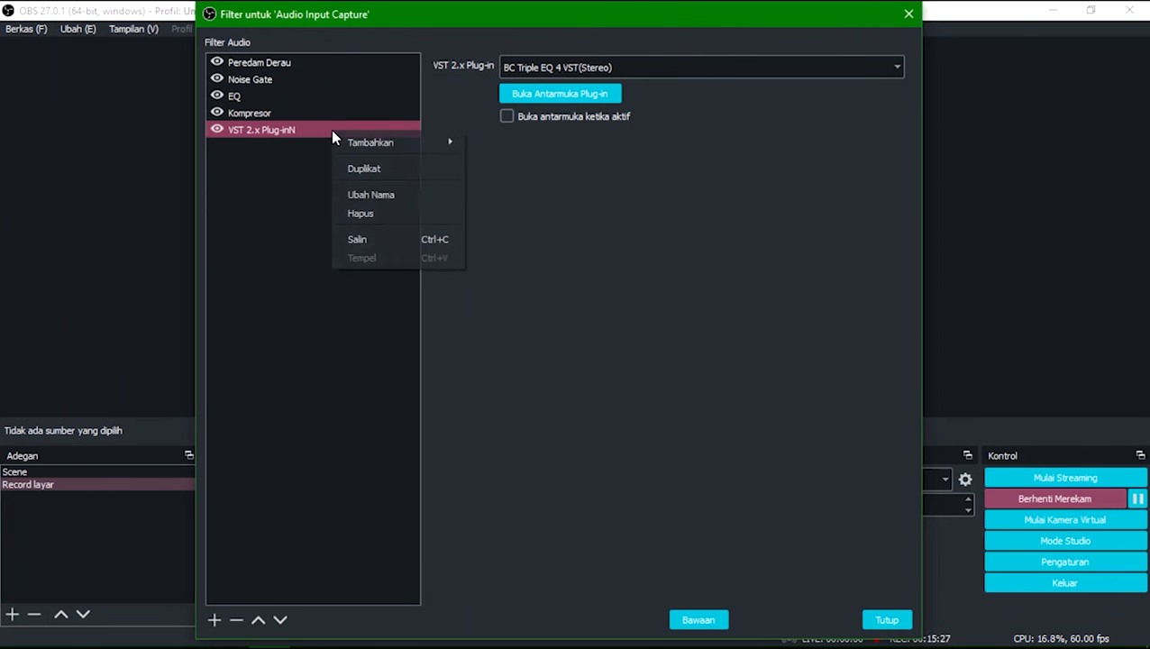
pyautogui.click(373, 213)
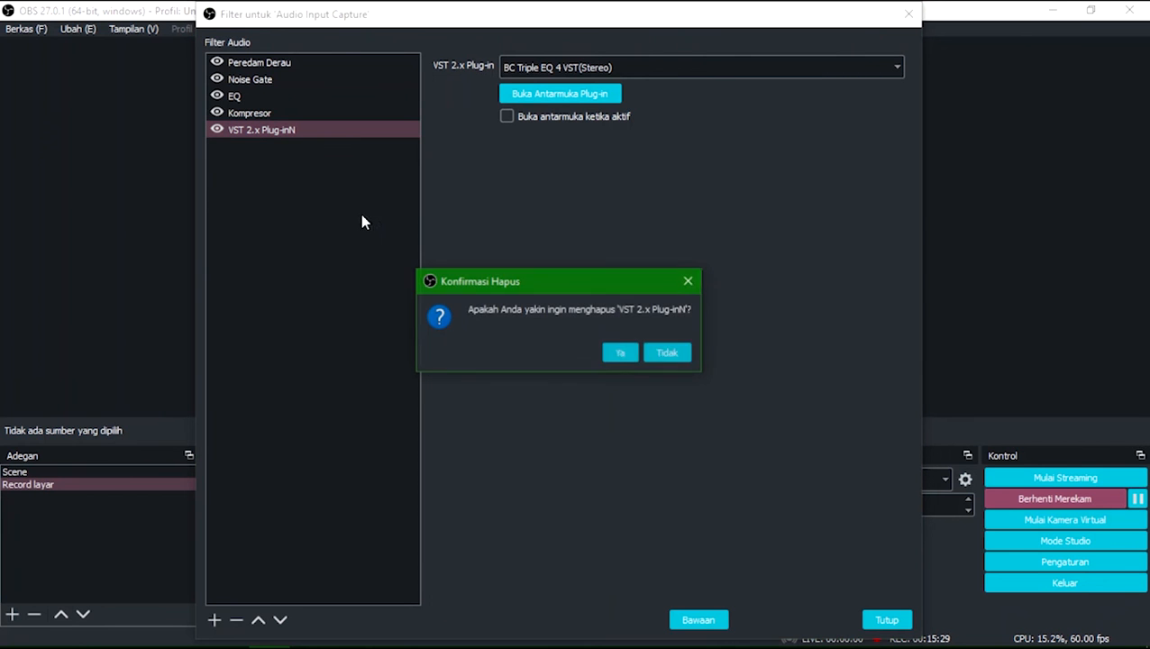
pyautogui.click(619, 353)
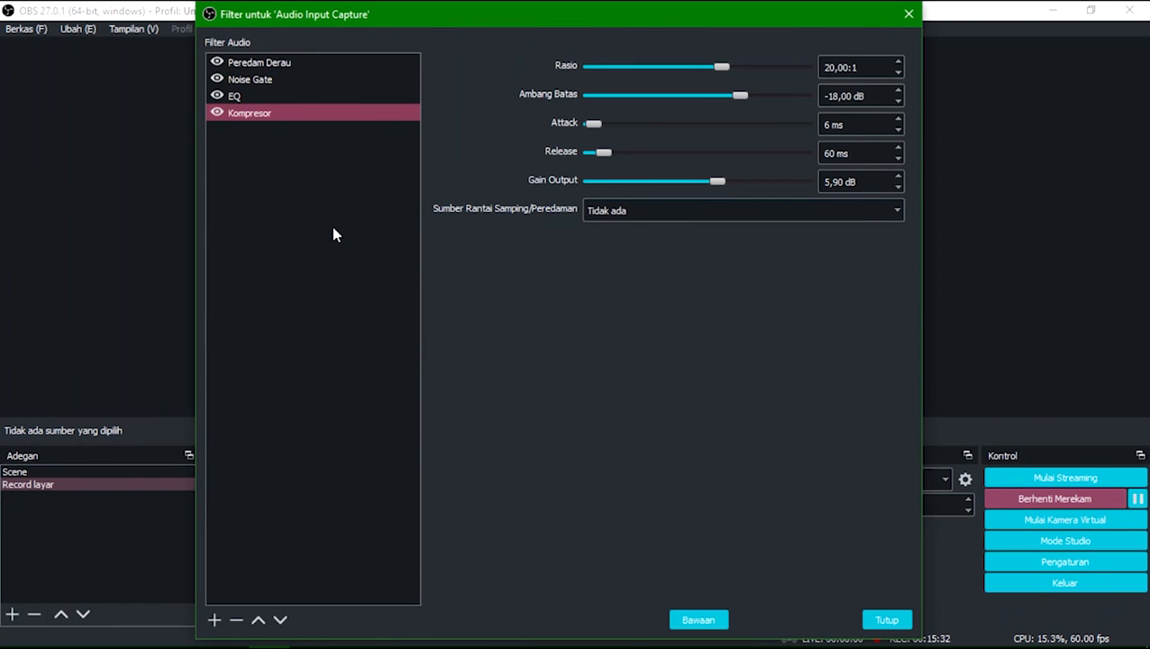
# Step: Review the noise suppression method and level of Peredam Derau, and the threshold and timing settings of Noise Gate
pyautogui.click(264, 63)
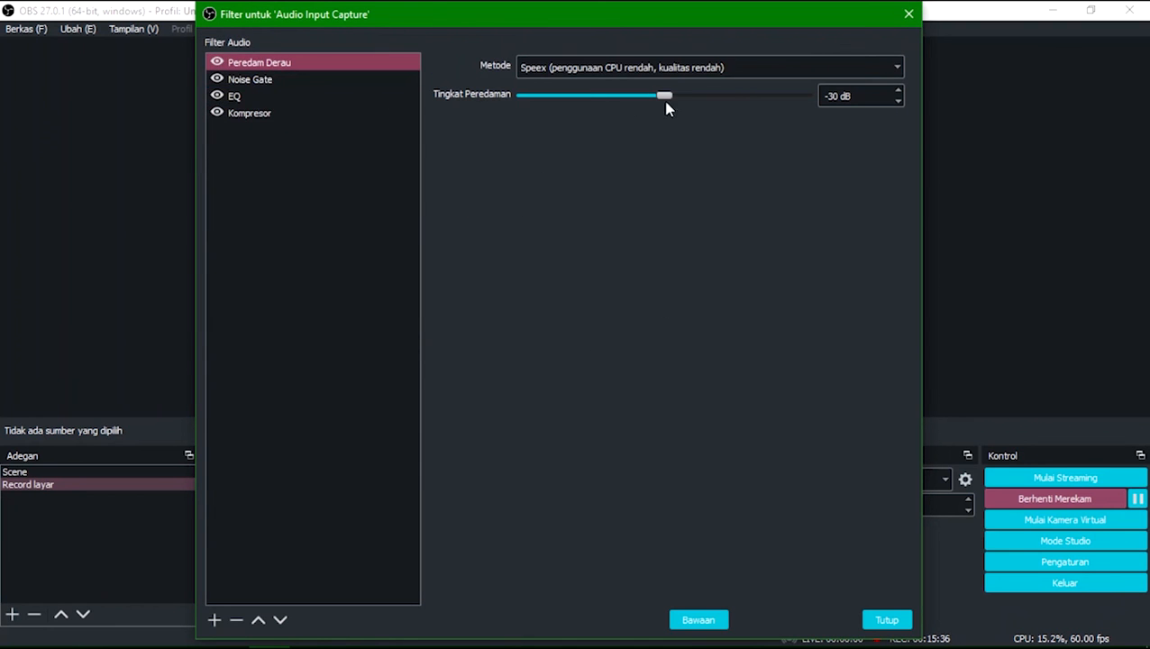
pyautogui.click(844, 99)
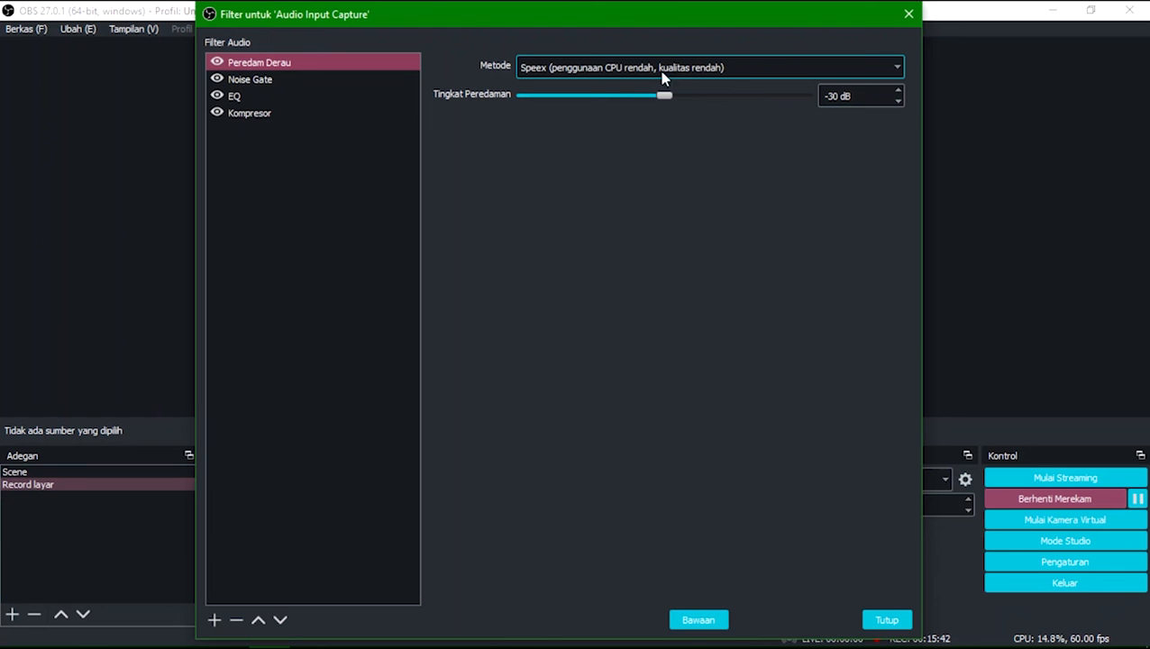
pyautogui.click(286, 81)
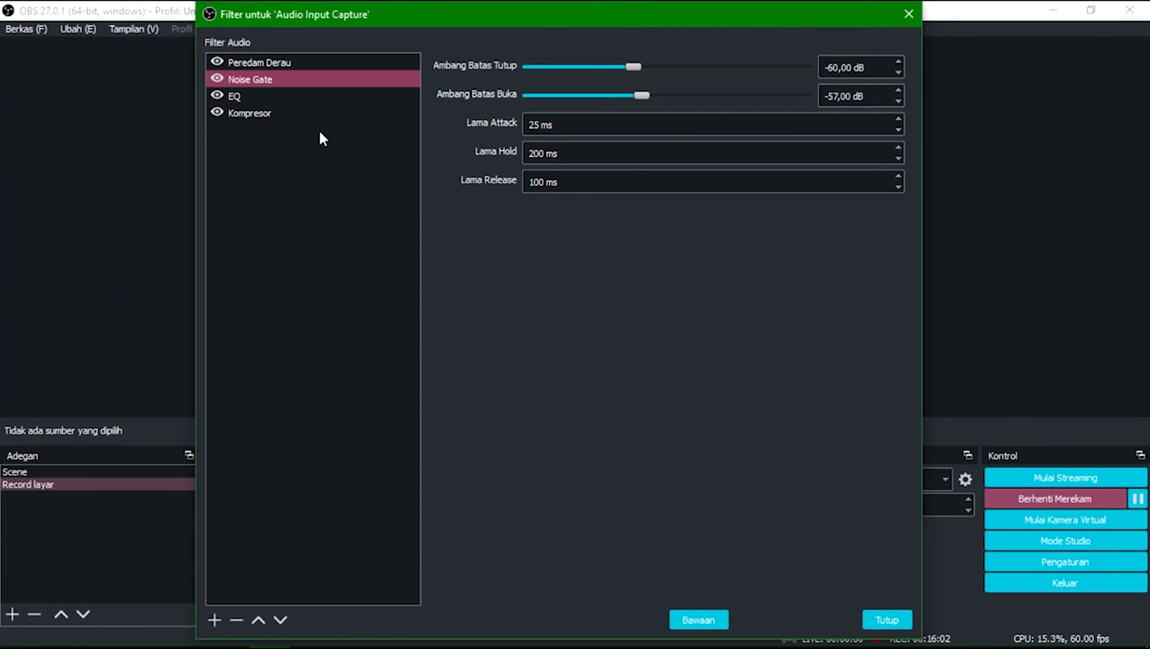
# Step: Examine the EQ filter's BC Triple EQ 4 plug-in interface, close it, and review the Kompresor settings
pyautogui.click(293, 98)
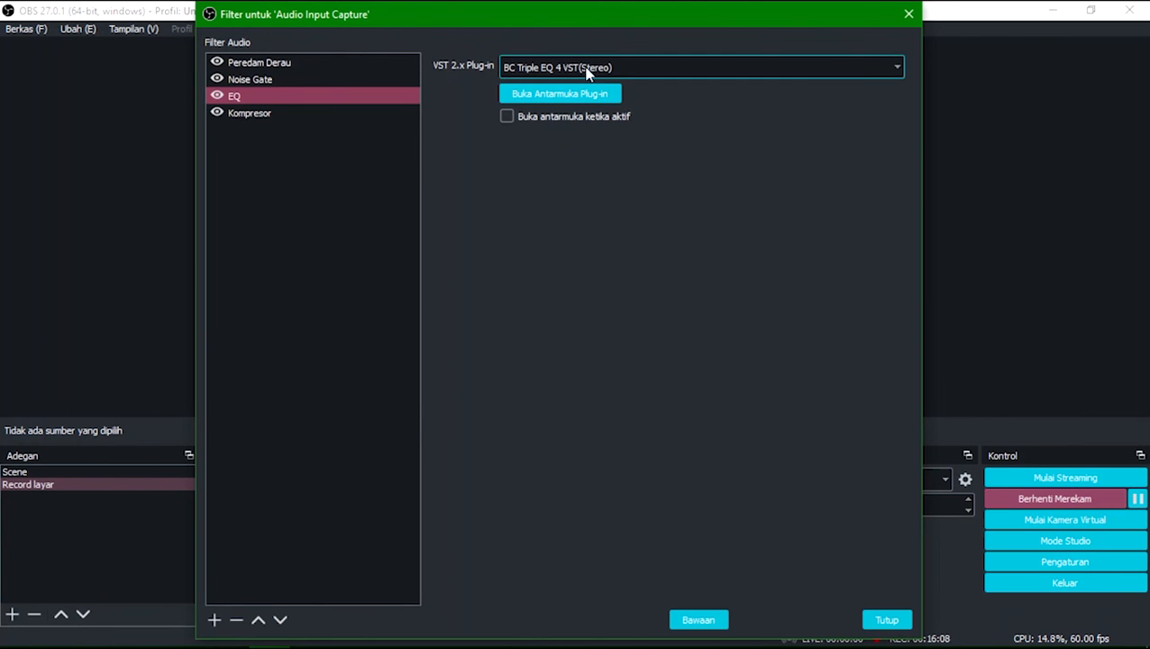
pyautogui.click(537, 99)
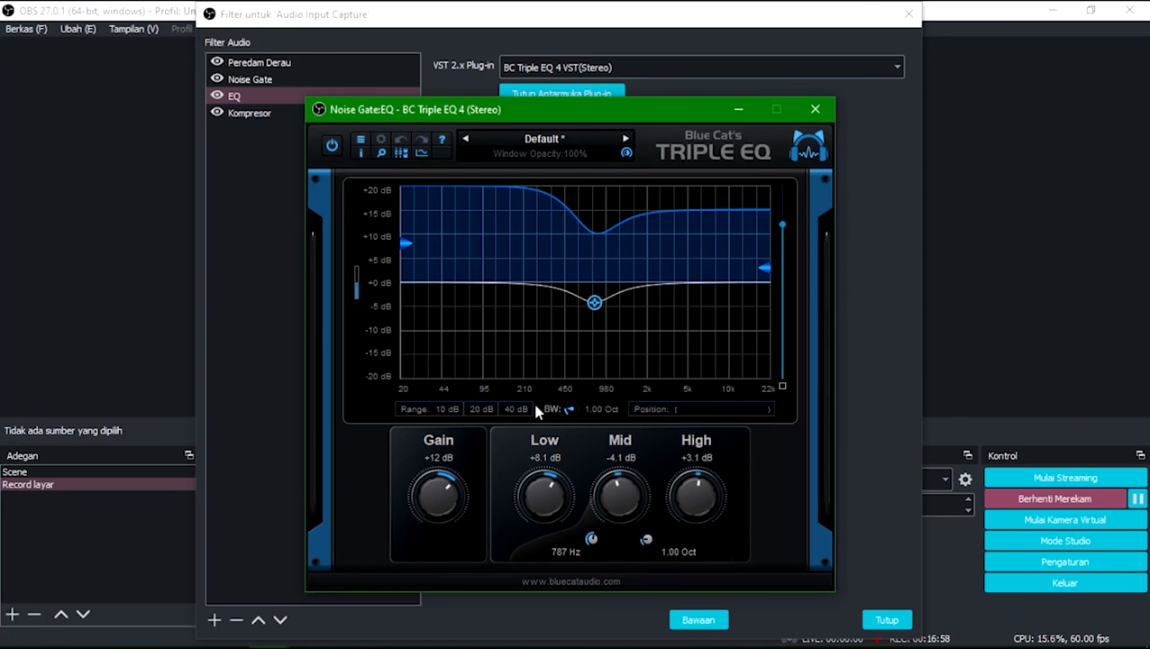
pyautogui.click(401, 154)
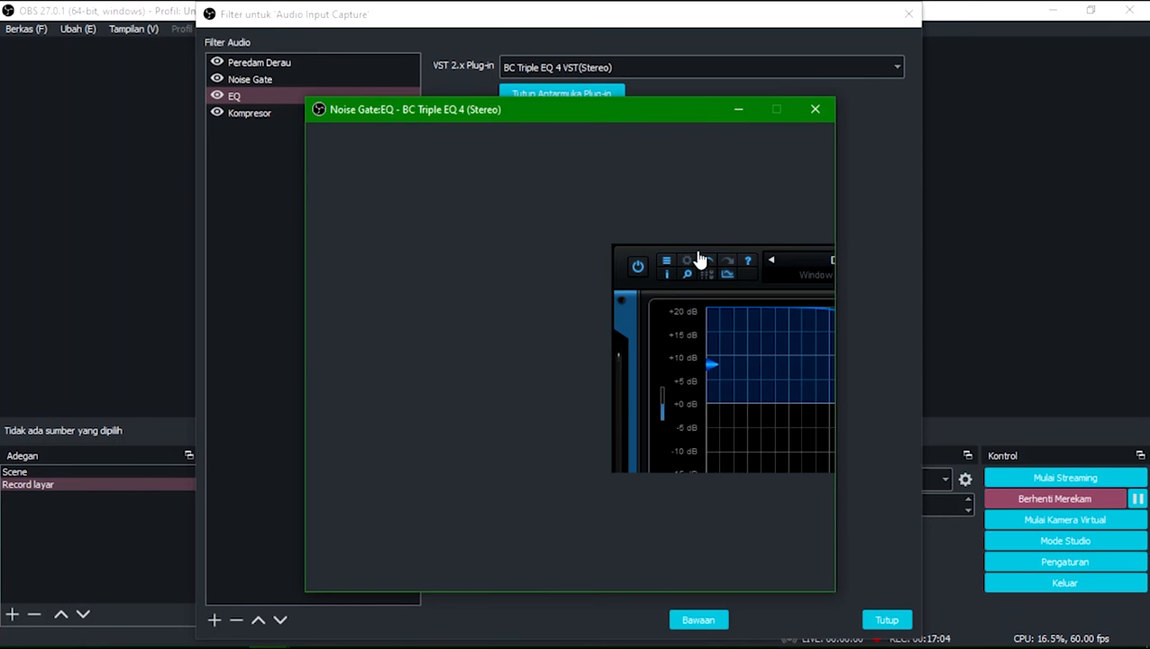
pyautogui.click(705, 282)
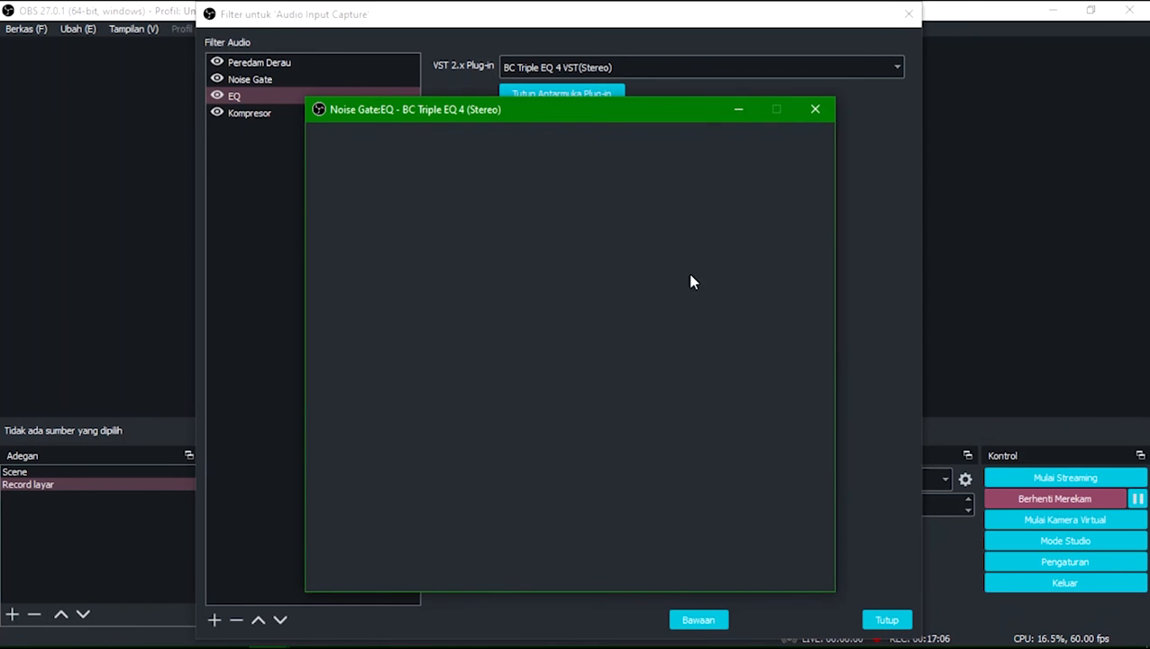
pyautogui.click(812, 110)
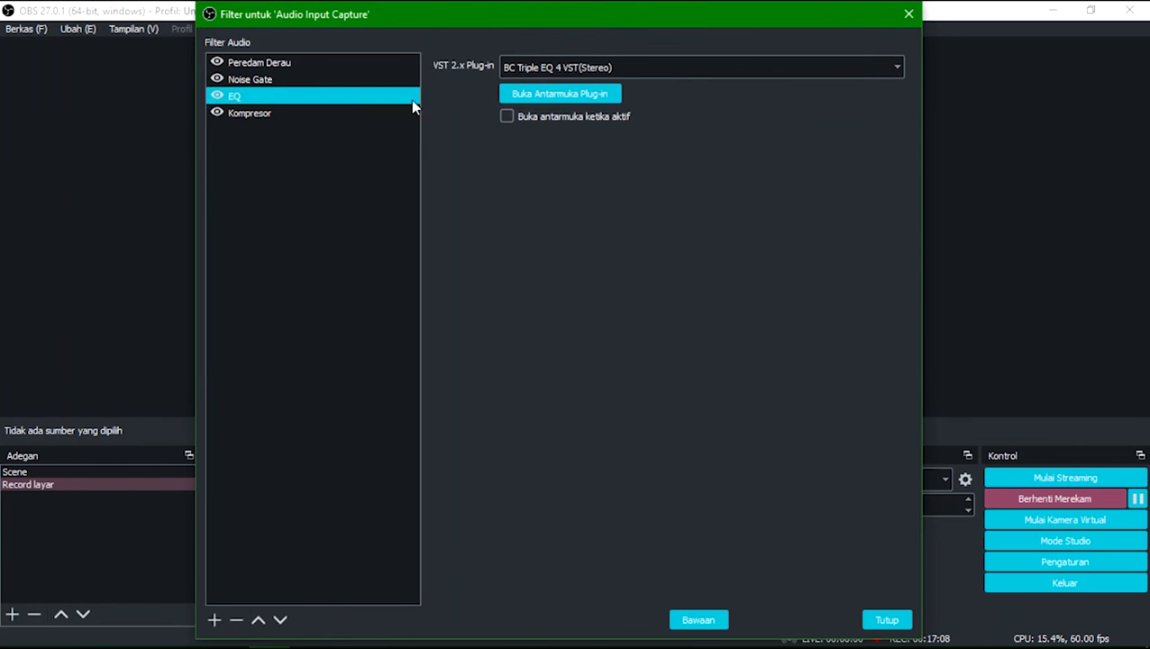
pyautogui.click(599, 95)
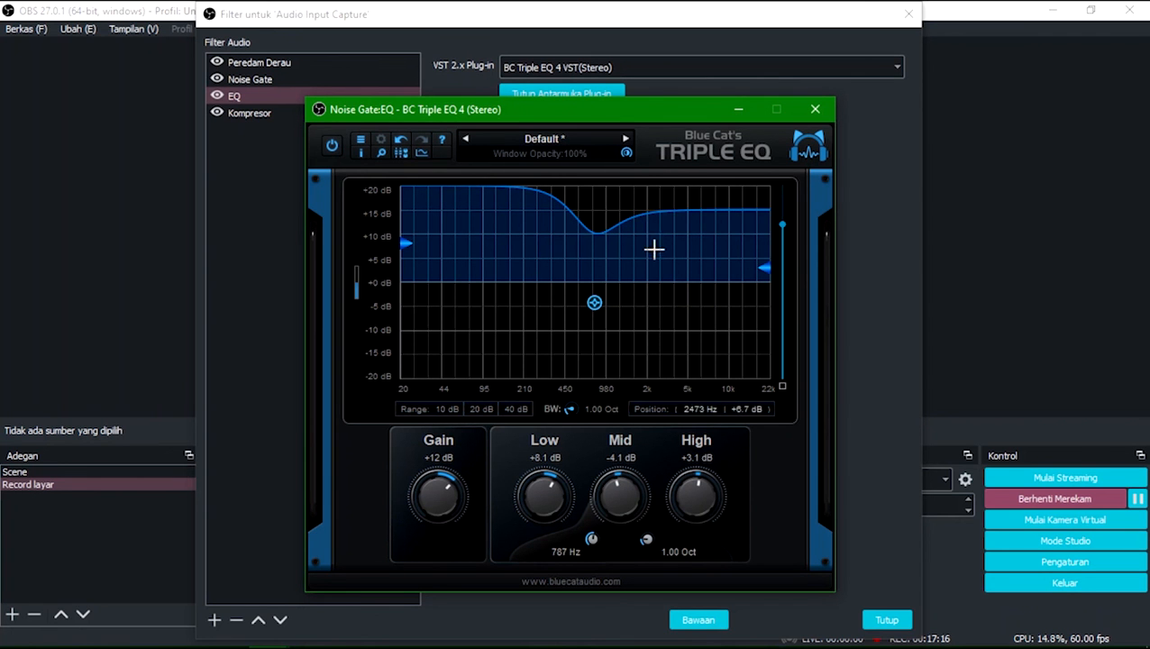
pyautogui.click(815, 110)
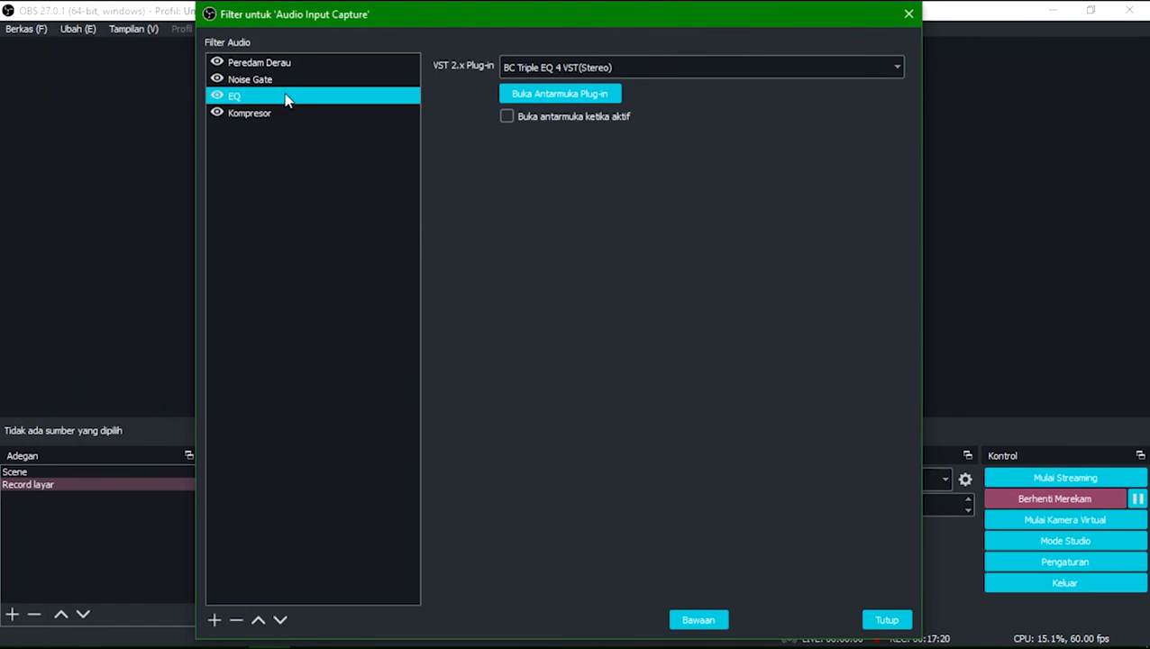
pyautogui.click(274, 117)
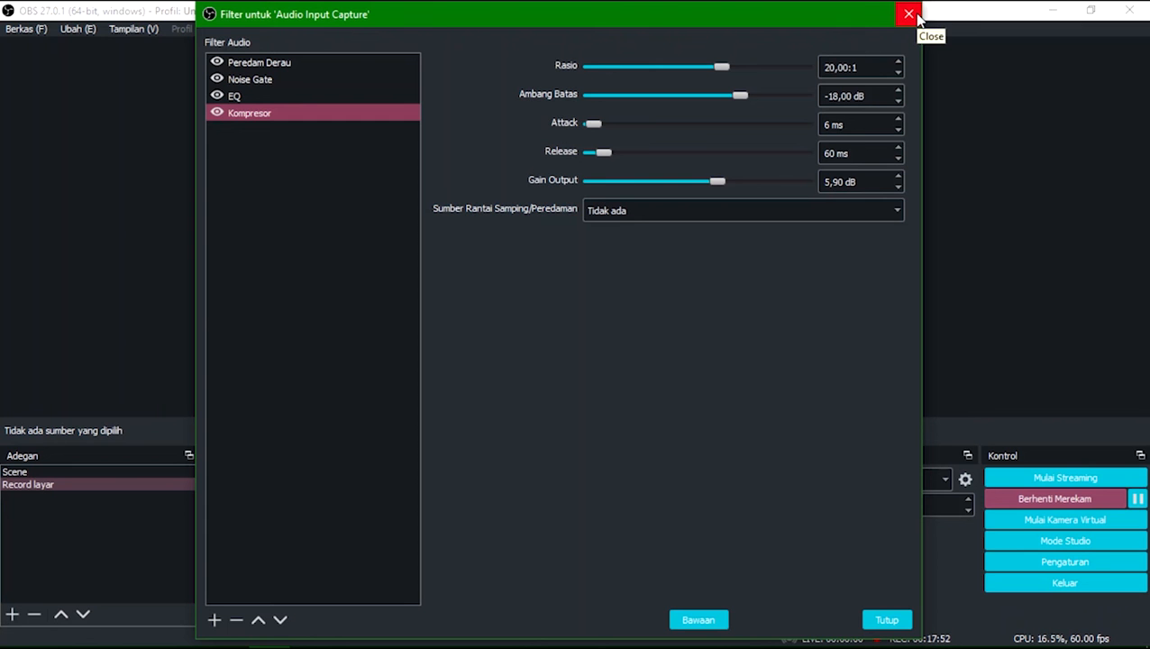
# Step: Set the Noise Gate's open threshold (Ambang Batas Buka) to -48,00 dB and close the Audio Input Capture filters
pyautogui.click(297, 81)
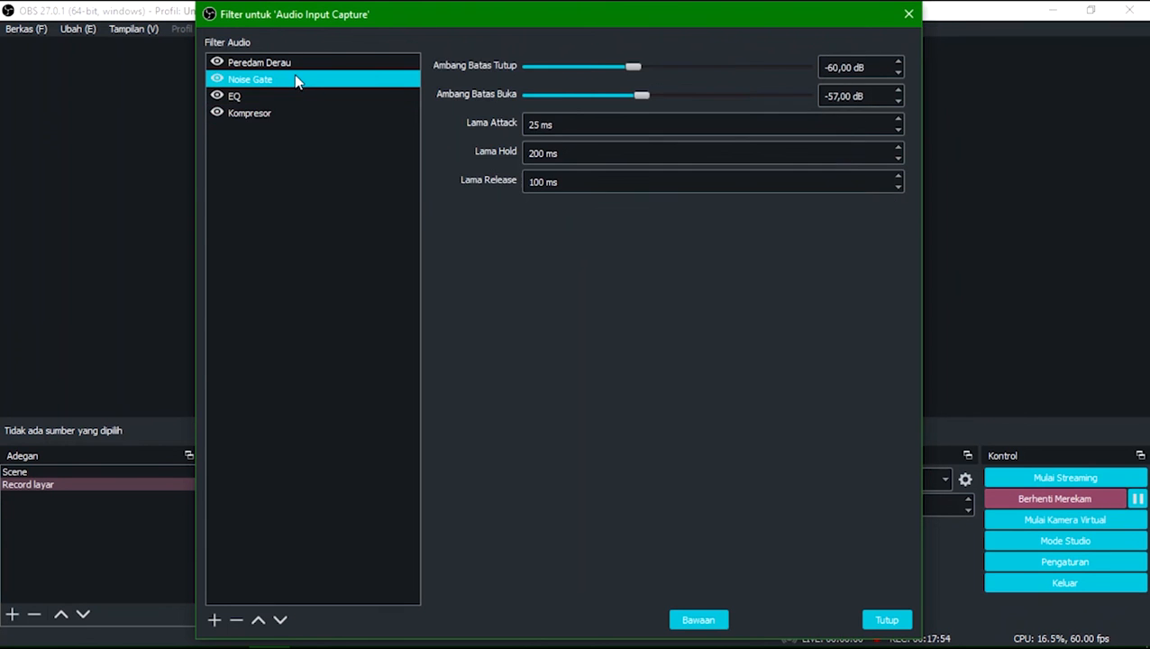
pyautogui.moveTo(676, 25); pyautogui.dragTo(756, 236)
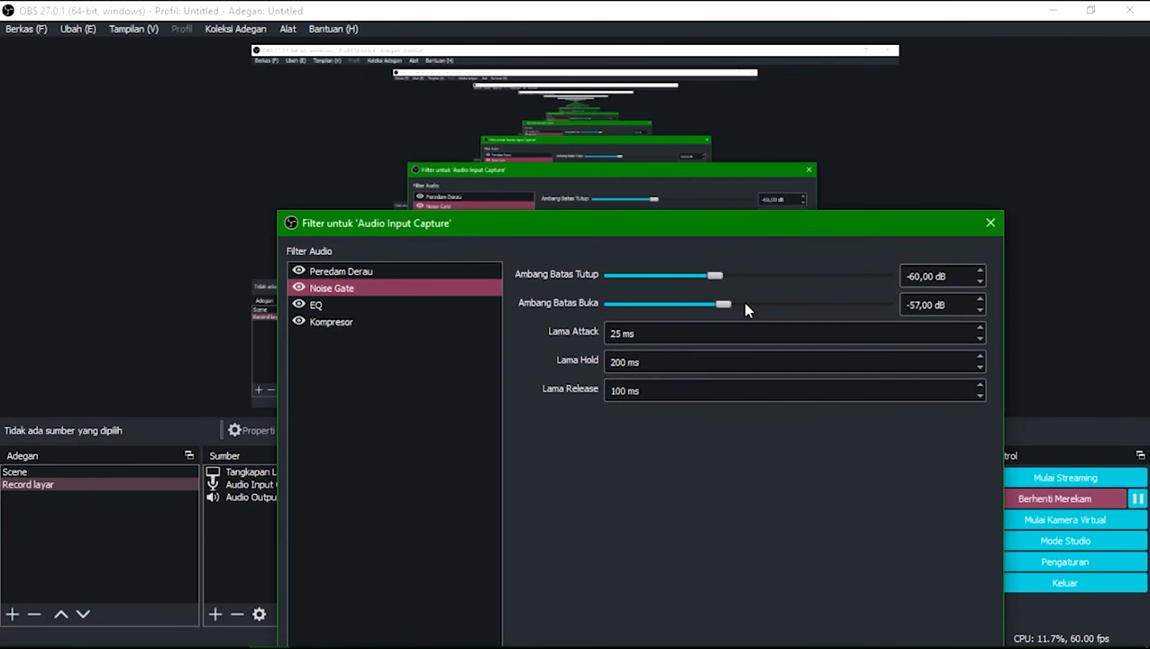
pyautogui.moveTo(727, 305); pyautogui.dragTo(757, 311)
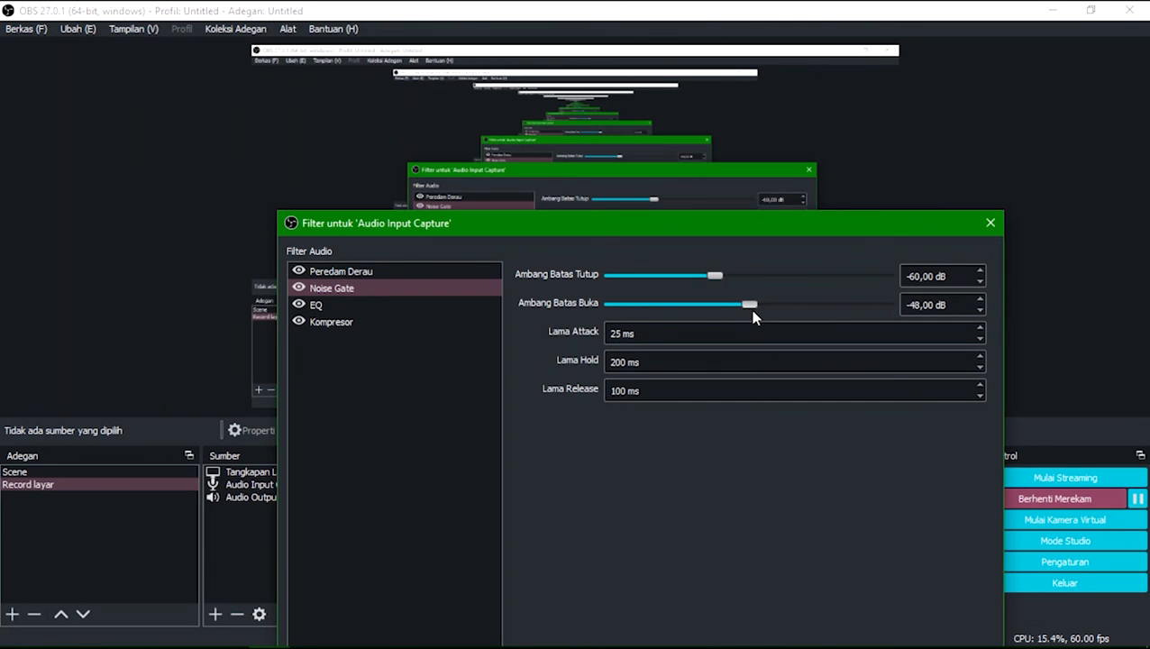
pyautogui.moveTo(759, 222); pyautogui.dragTo(778, 52)
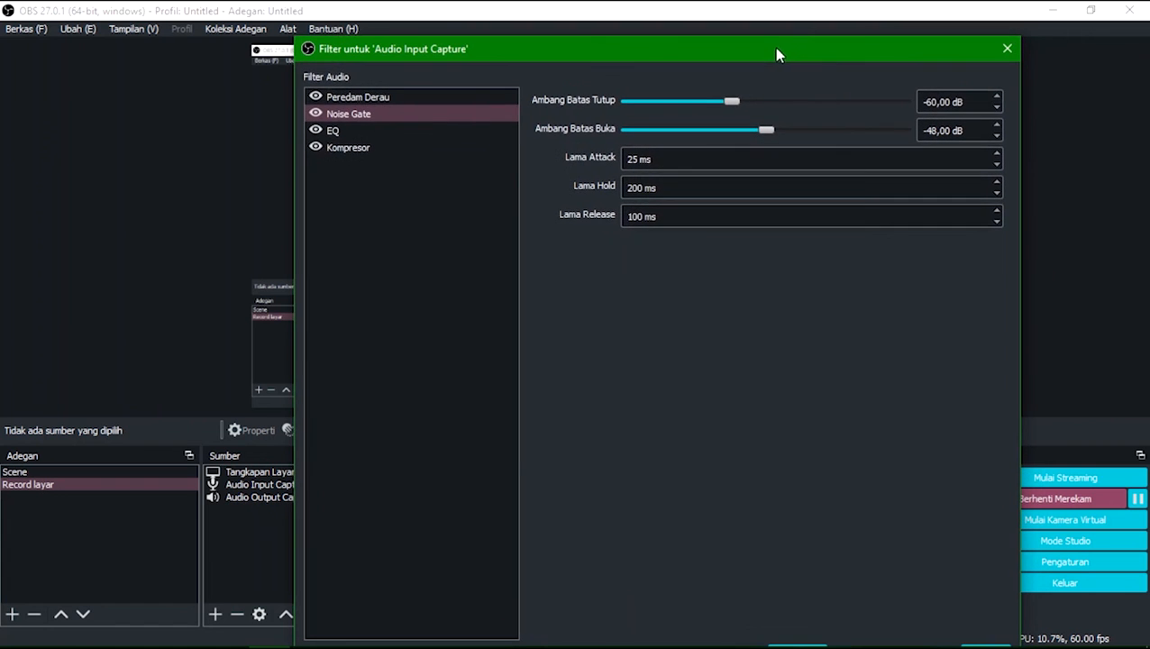
pyautogui.click(1007, 50)
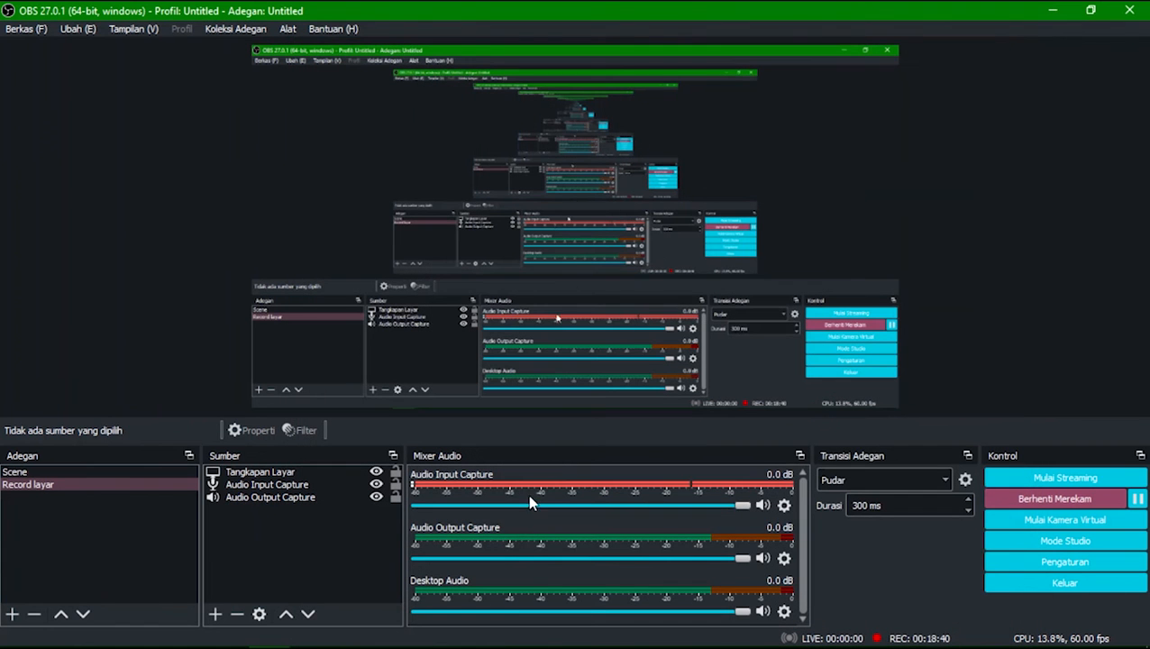